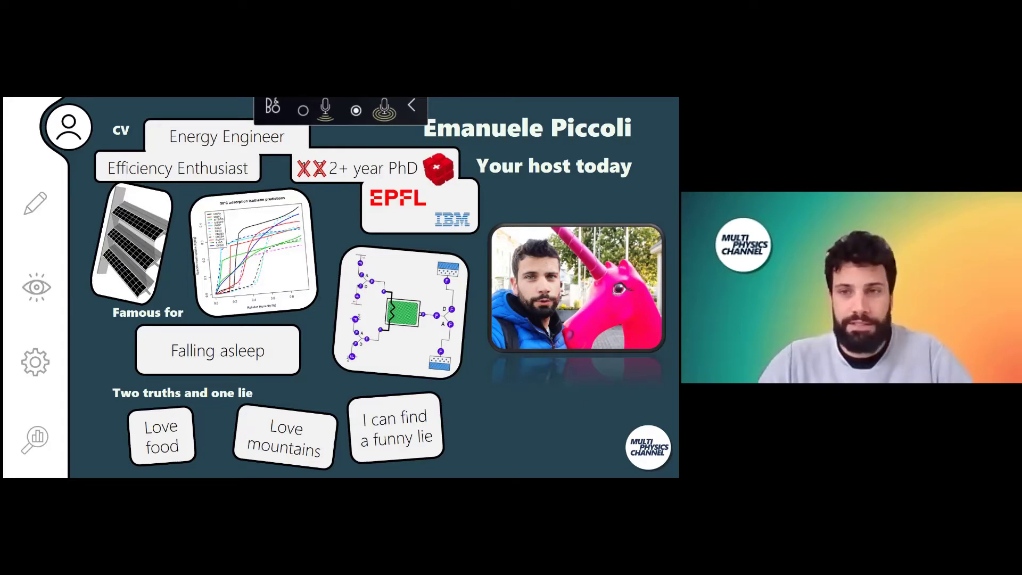
# Step: Advance past the adsorption slides to the OpenModelica slide with its three bullets
pyautogui.press('Right')
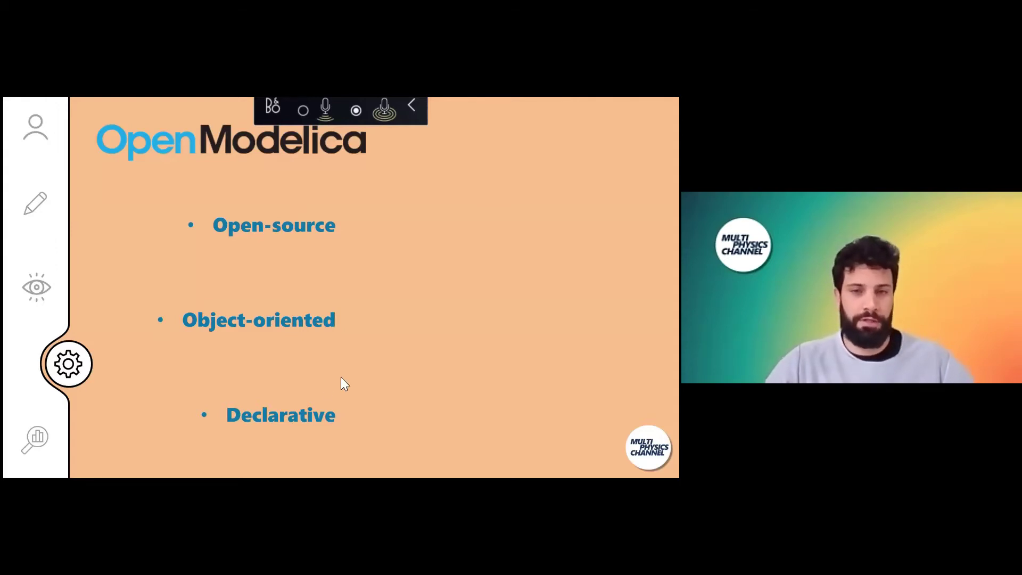
# Step: Reveal the OpenModelica feature explanations, then advance to the 'How it looks' slide
pyautogui.click(415, 316)
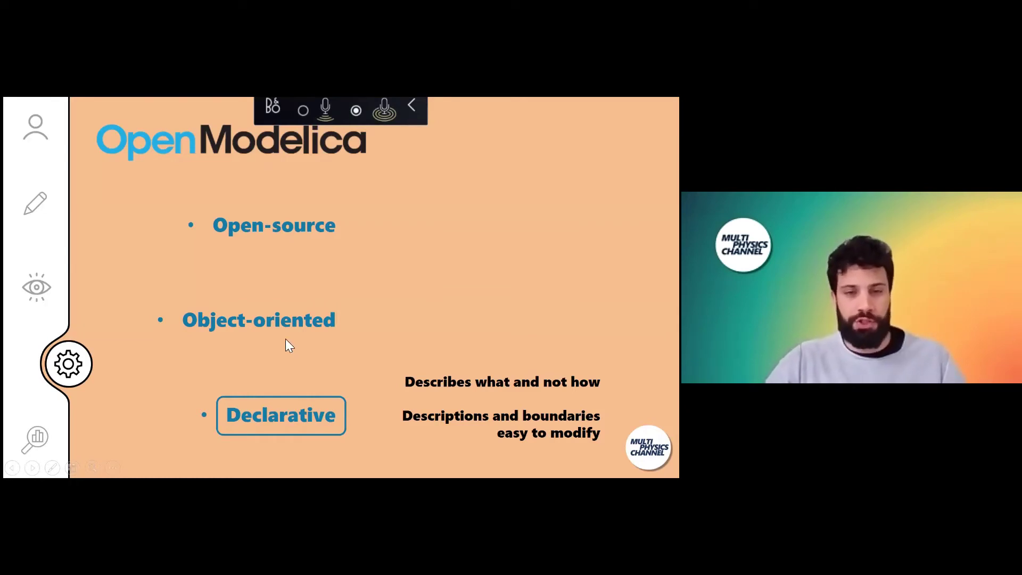
pyautogui.press('Right')
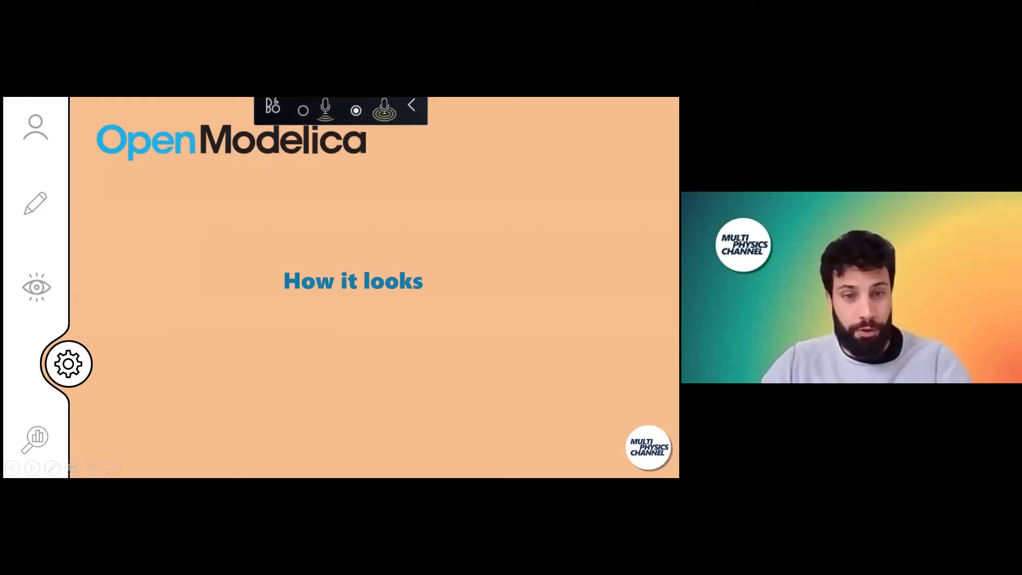
# Step: End the slideshow and bring OMEdit's welcome page with the CPUCooling library to the front
pyautogui.press('Escape')
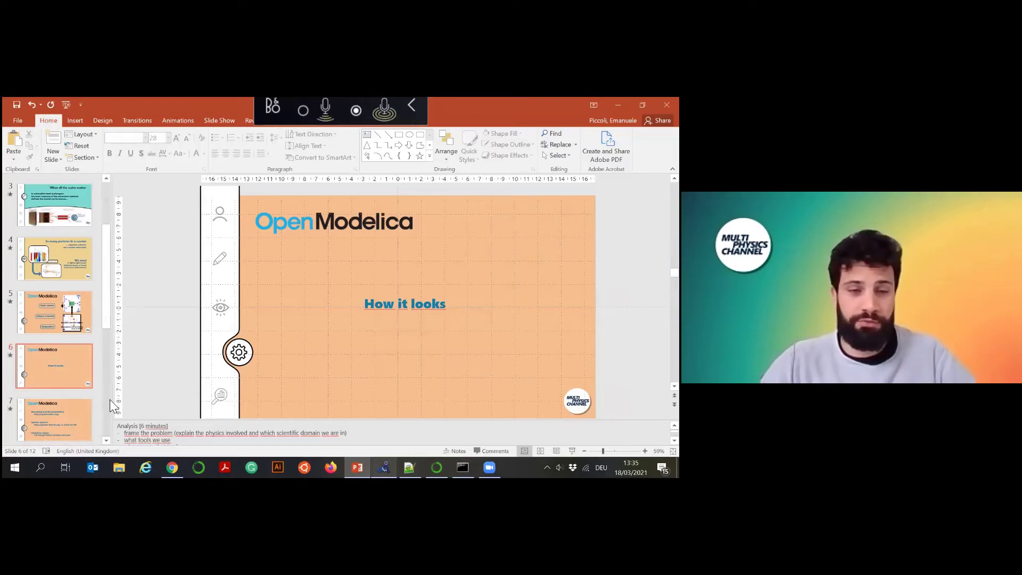
pyautogui.hotkey('alt', 'Tab')
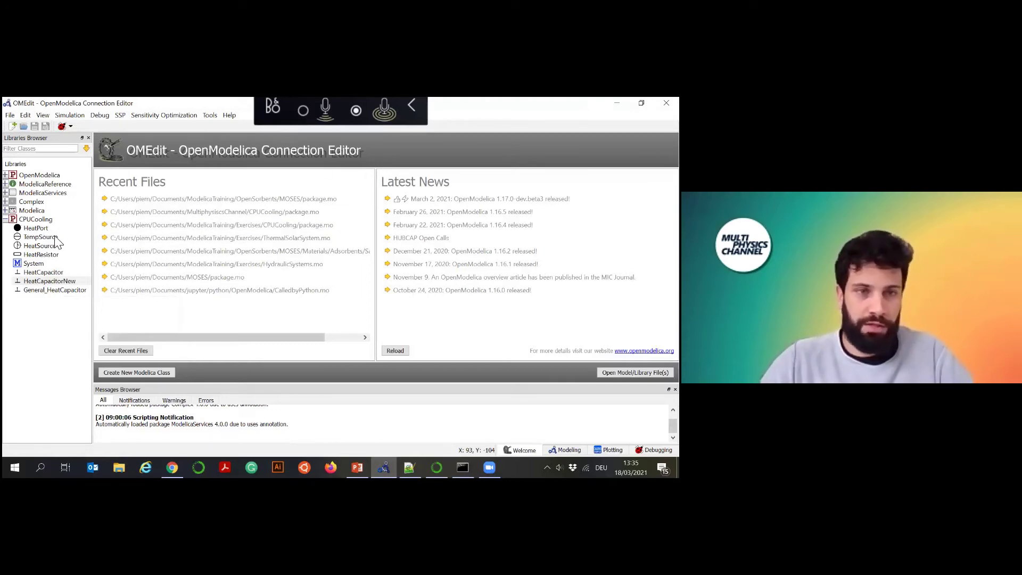
# Step: Open CPUCooling's System model in Diagram View to show the source, three resistors and three capacitors
pyautogui.doubleClick(46, 264)
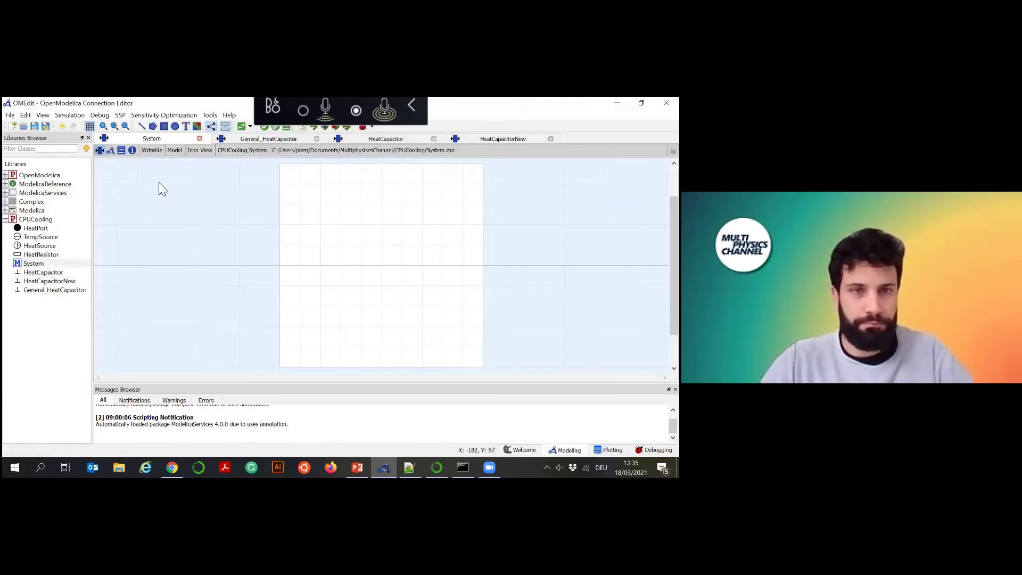
pyautogui.click(111, 150)
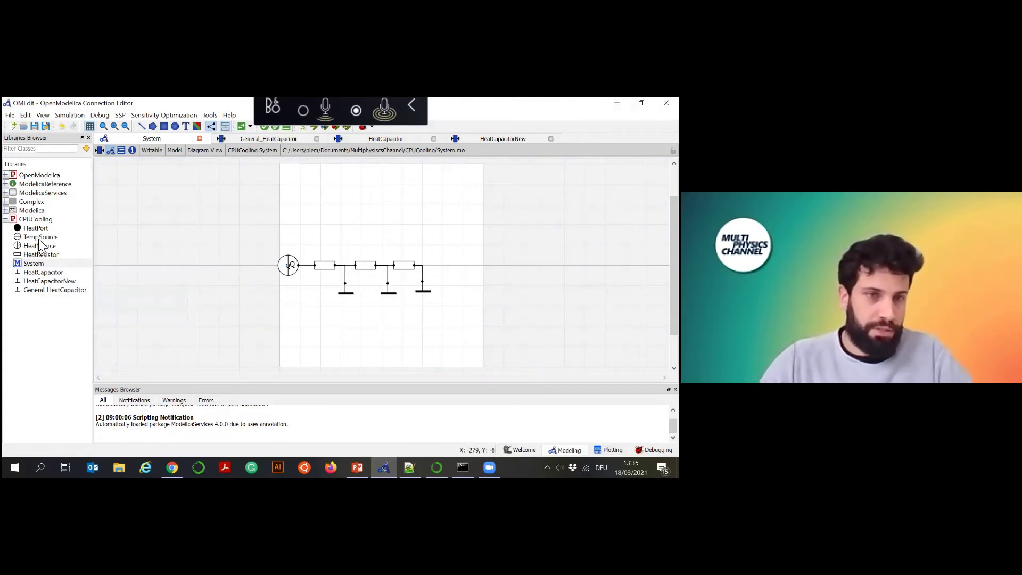
pyautogui.click(43, 255)
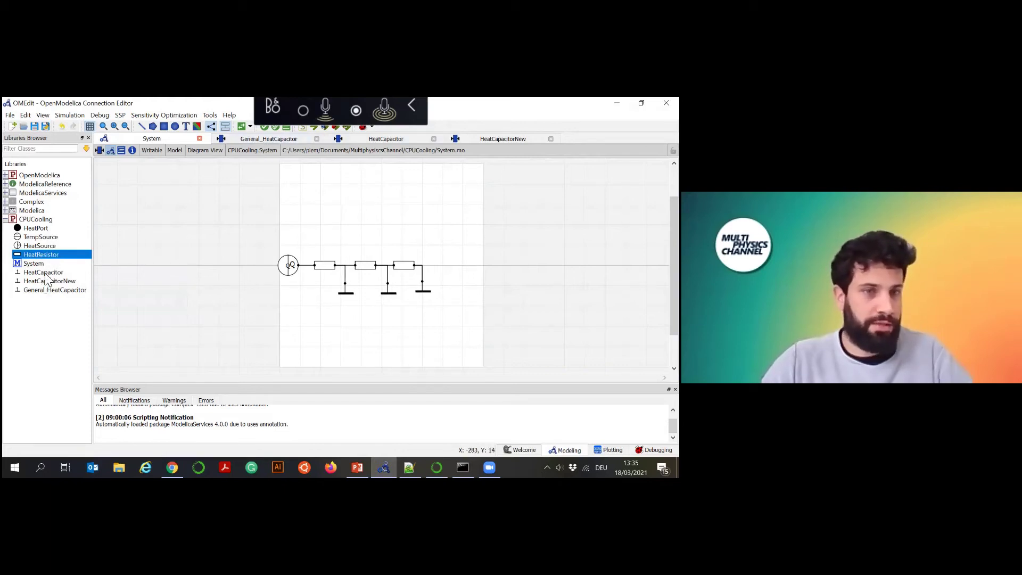
pyautogui.moveTo(48, 273); pyautogui.dragTo(424, 246)
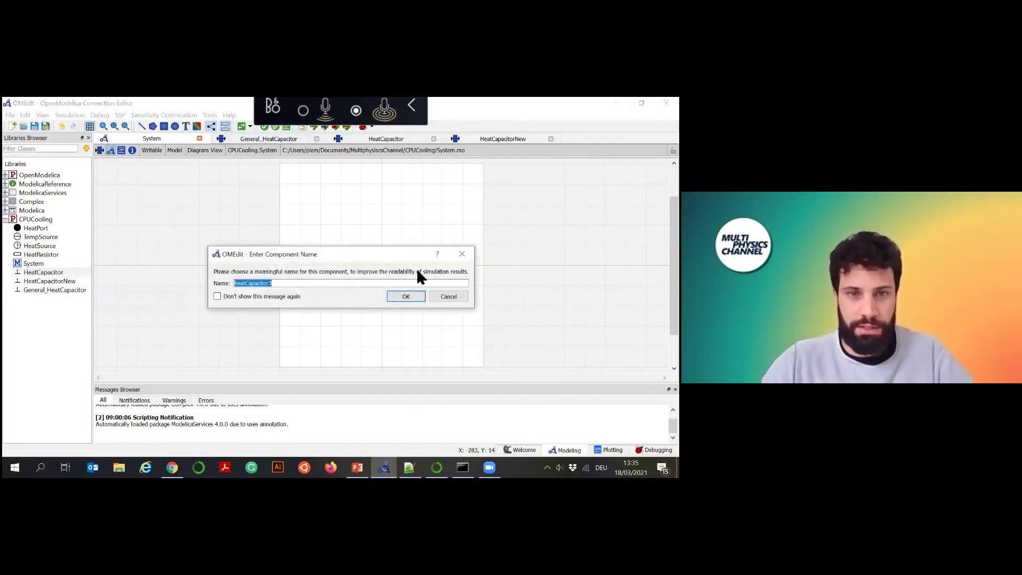
pyautogui.click(406, 297)
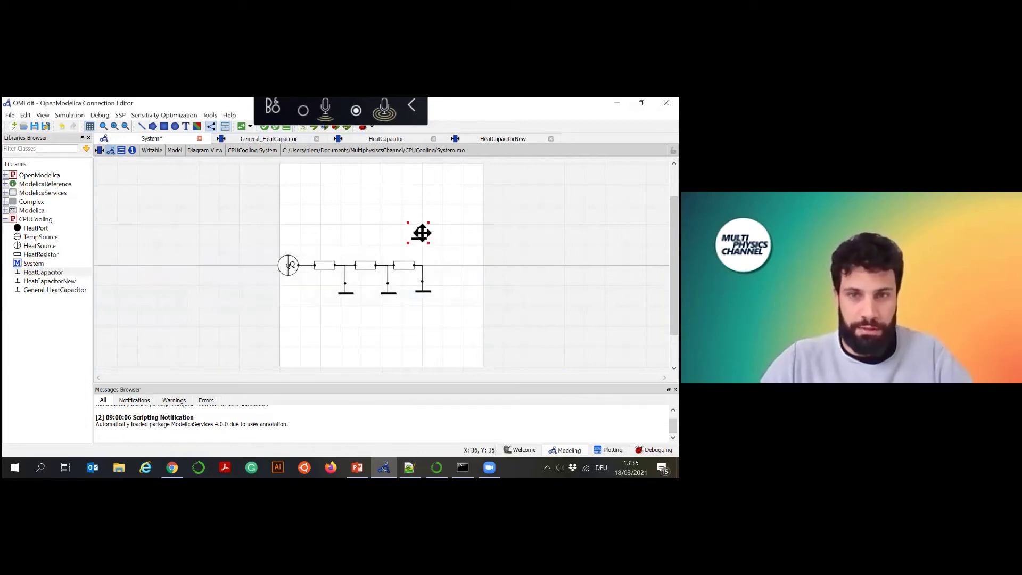
pyautogui.click(408, 244)
pyautogui.click(409, 261)
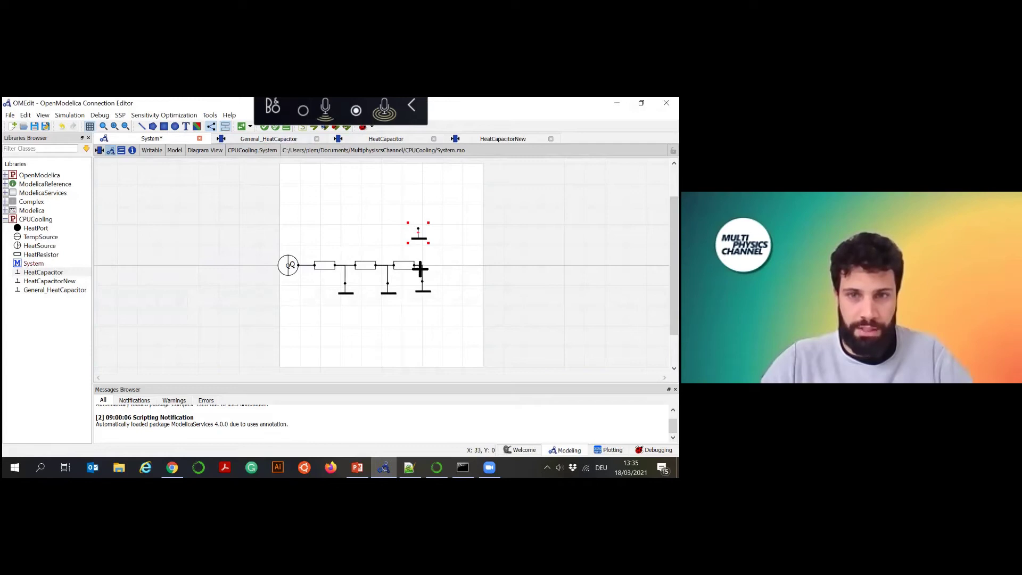
pyautogui.moveTo(408, 232); pyautogui.dragTo(439, 240)
pyautogui.doubleClick(434, 235)
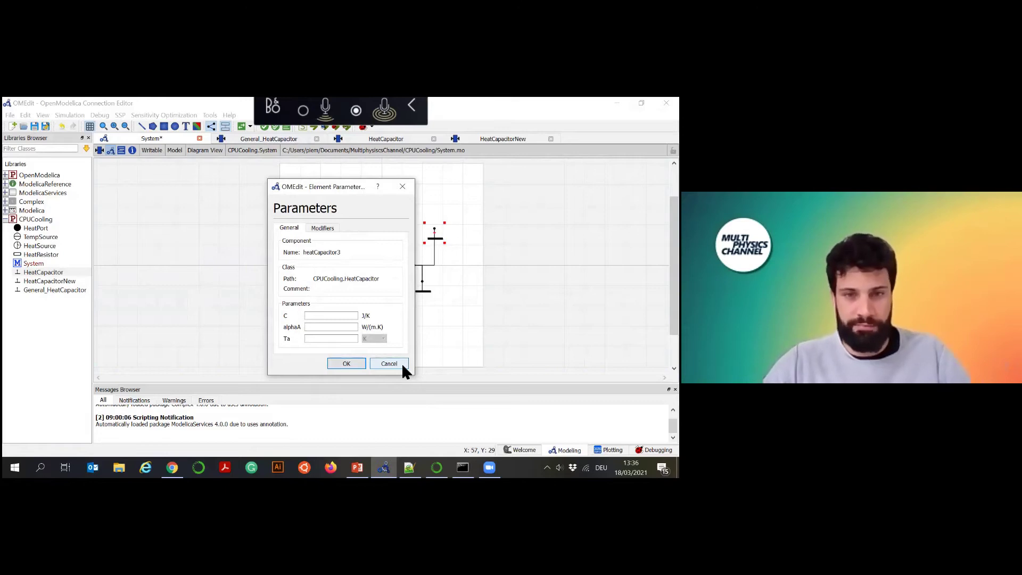
pyautogui.click(402, 364)
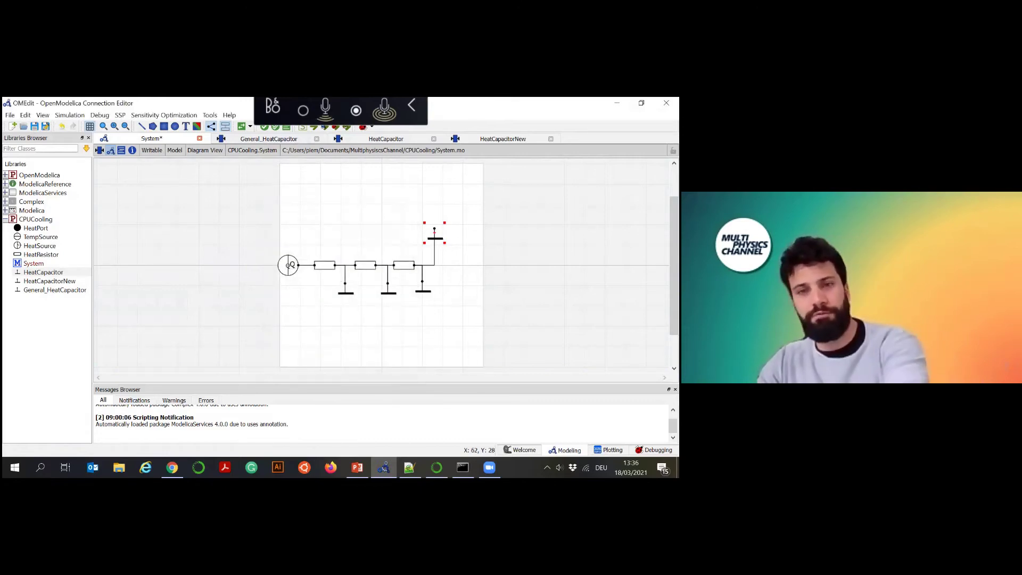
pyautogui.press('Delete')
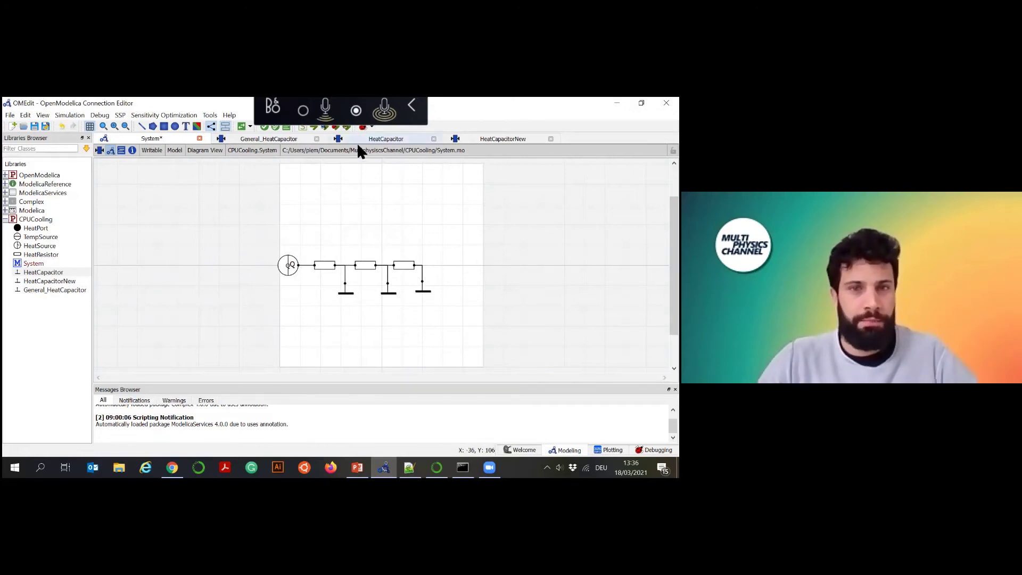
# Step: Show General_HeatCapacitor's source, highlighting heatPort.T=T and the Ta and alphaA parameters
pyautogui.click(282, 139)
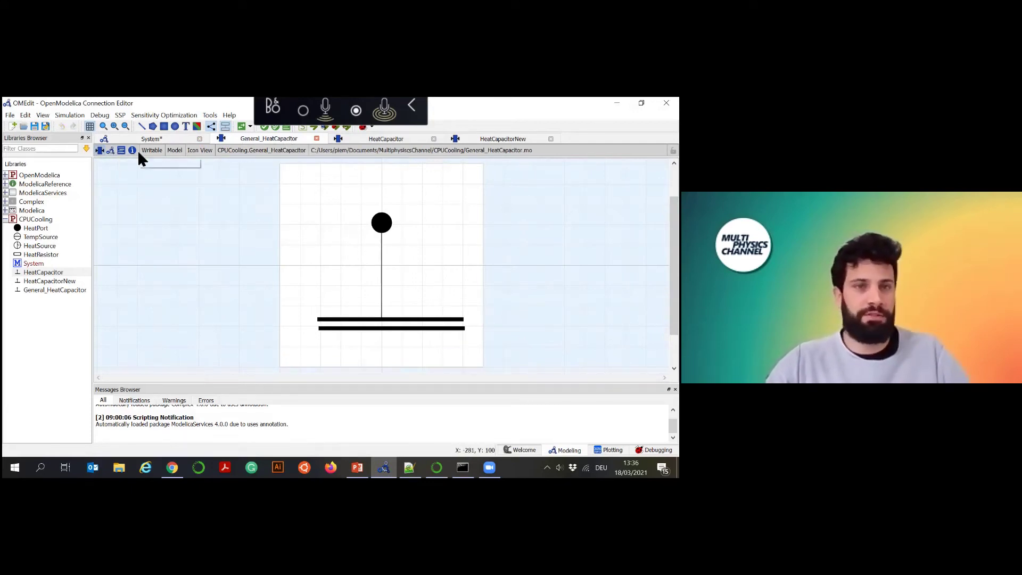
pyautogui.click(121, 151)
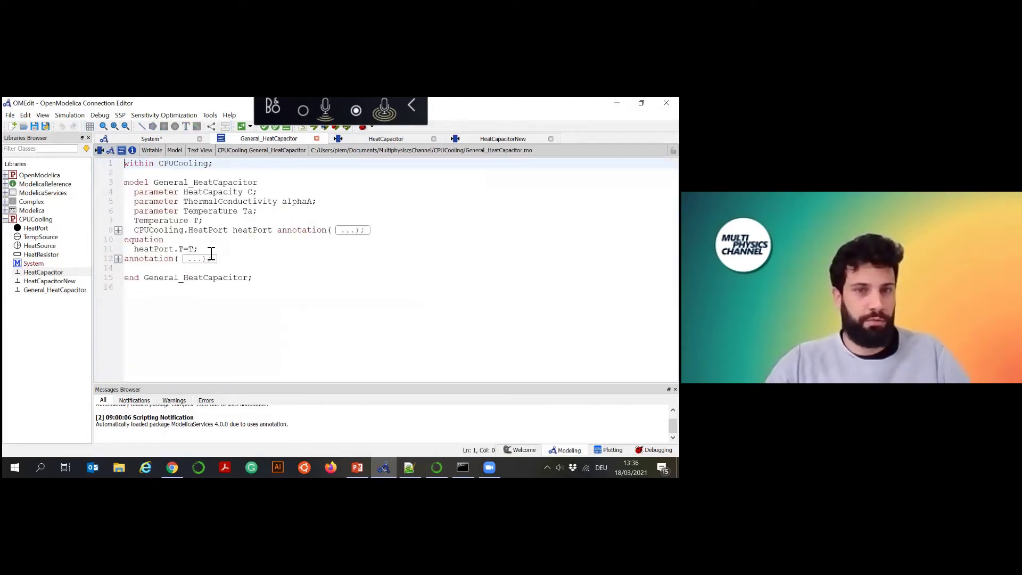
pyautogui.moveTo(206, 250); pyautogui.dragTo(133, 252)
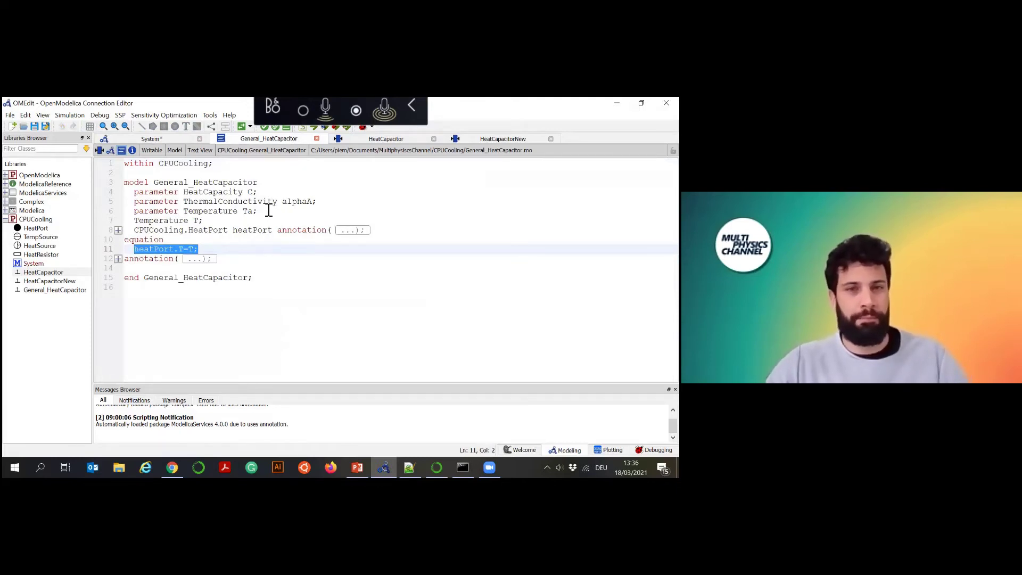
pyautogui.moveTo(258, 212); pyautogui.dragTo(244, 211)
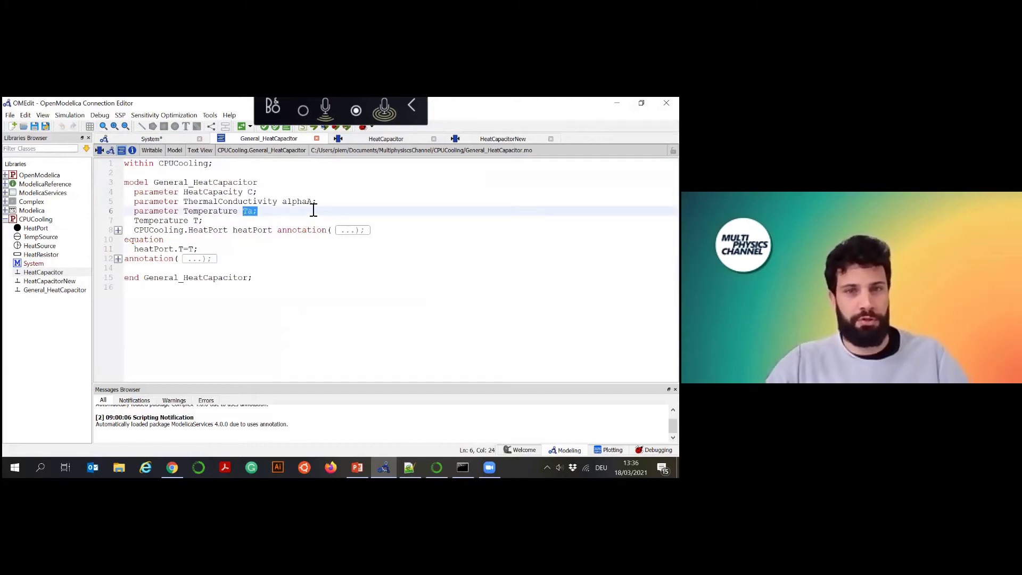
pyautogui.moveTo(320, 201); pyautogui.dragTo(288, 202)
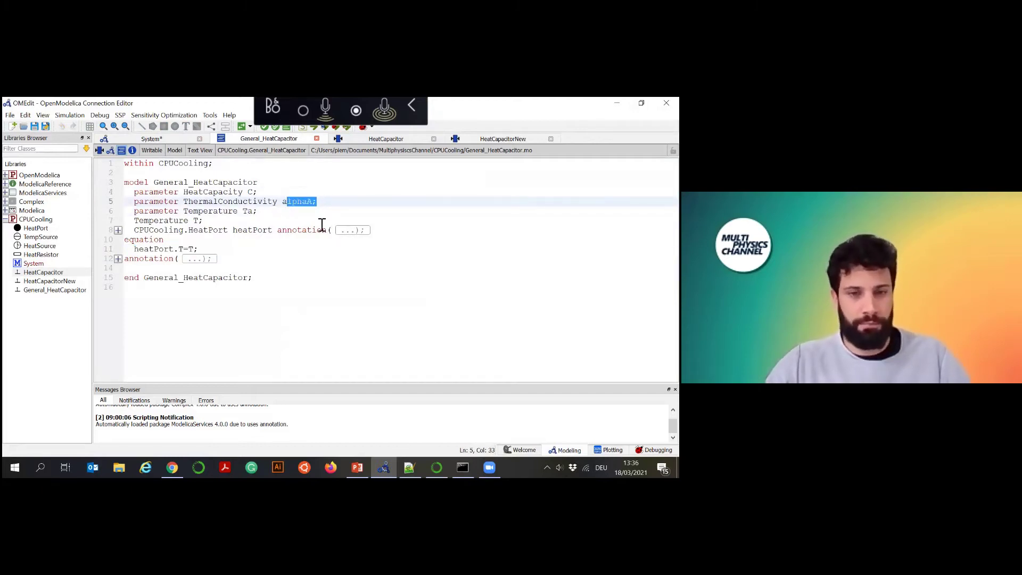
pyautogui.click(280, 220)
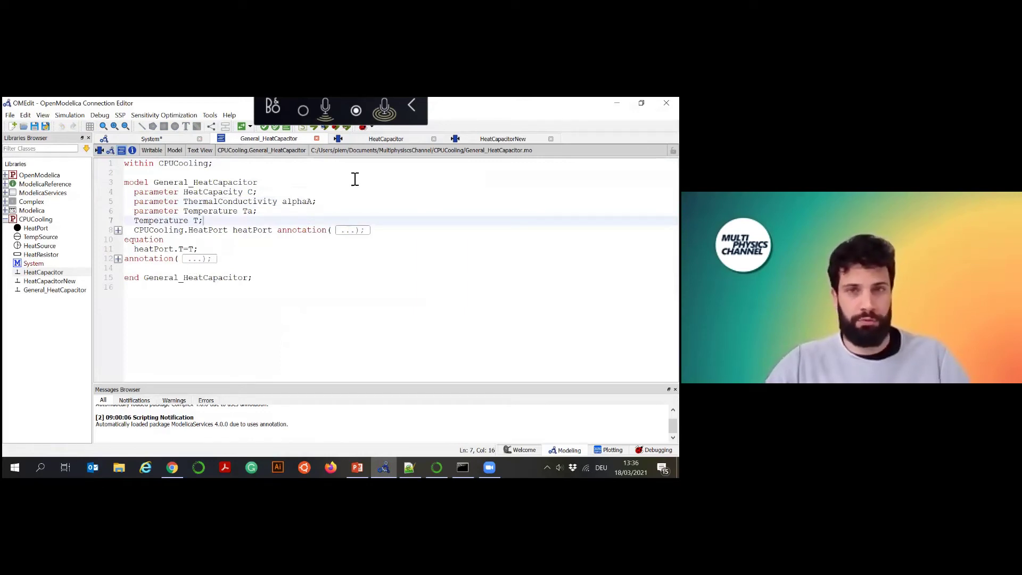
# Step: Show HeatCapacitor's source and highlight its heat balance equation on line 8
pyautogui.click(379, 142)
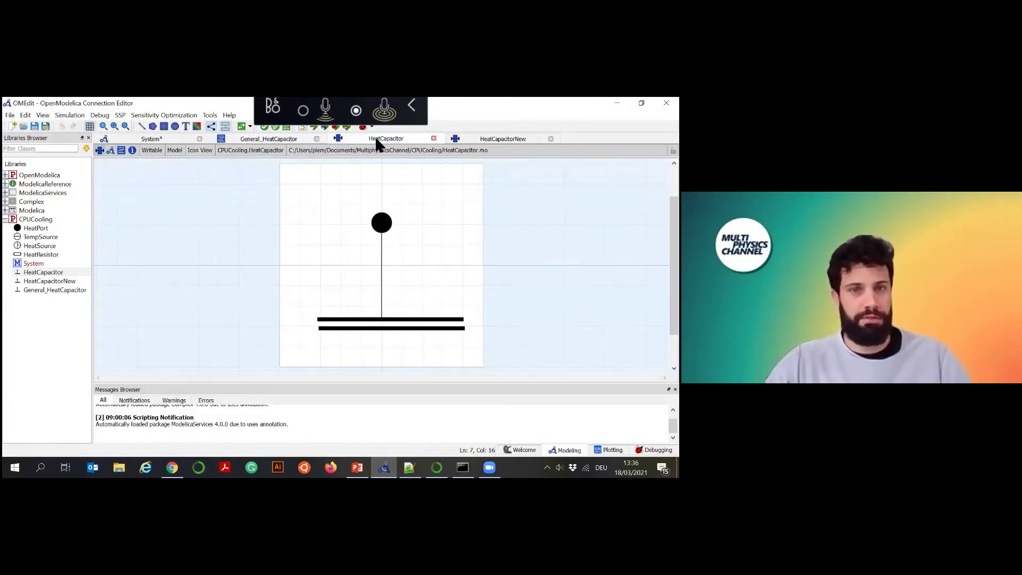
pyautogui.click(121, 151)
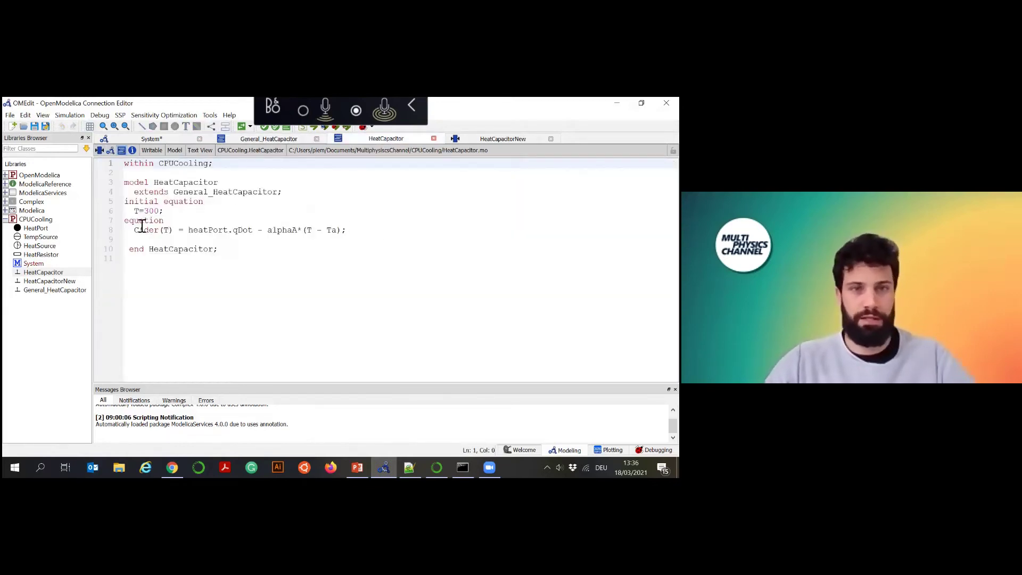
pyautogui.moveTo(136, 230); pyautogui.dragTo(340, 230)
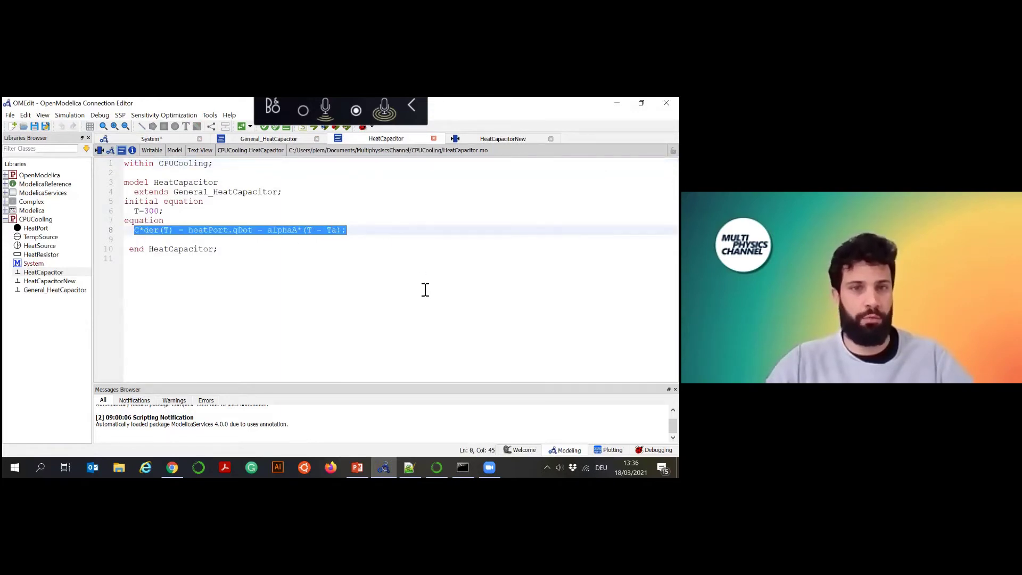
pyautogui.click(292, 138)
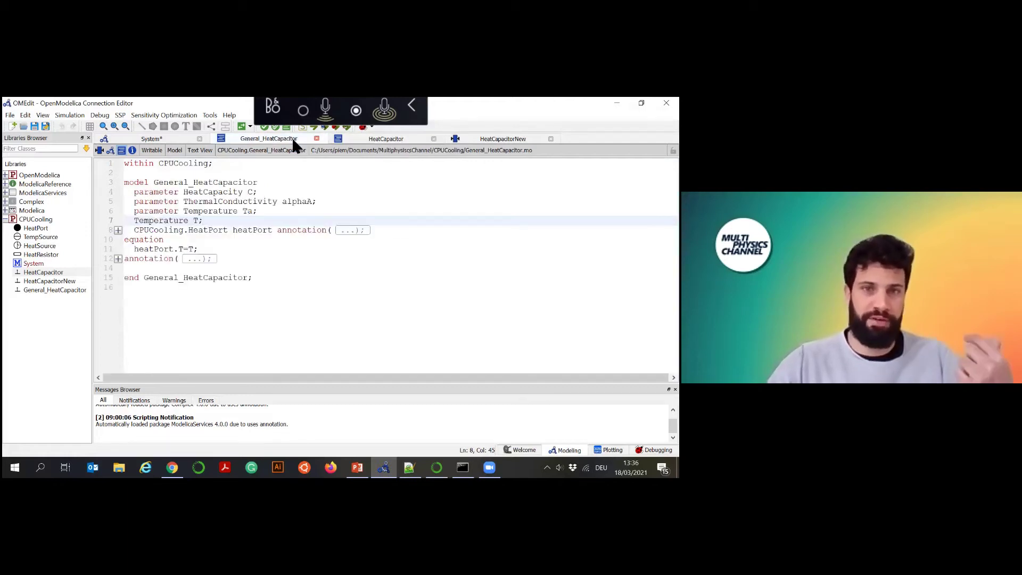
pyautogui.click(360, 138)
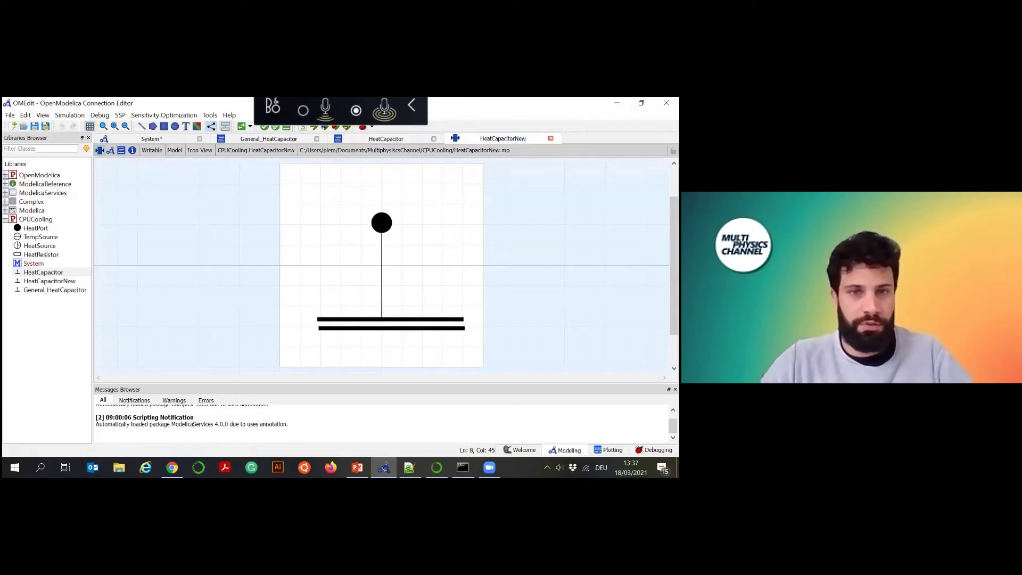
# Step: Show HeatCapacitorNew's source, highlight its two CNew equations, and return to the System diagram
pyautogui.click(121, 150)
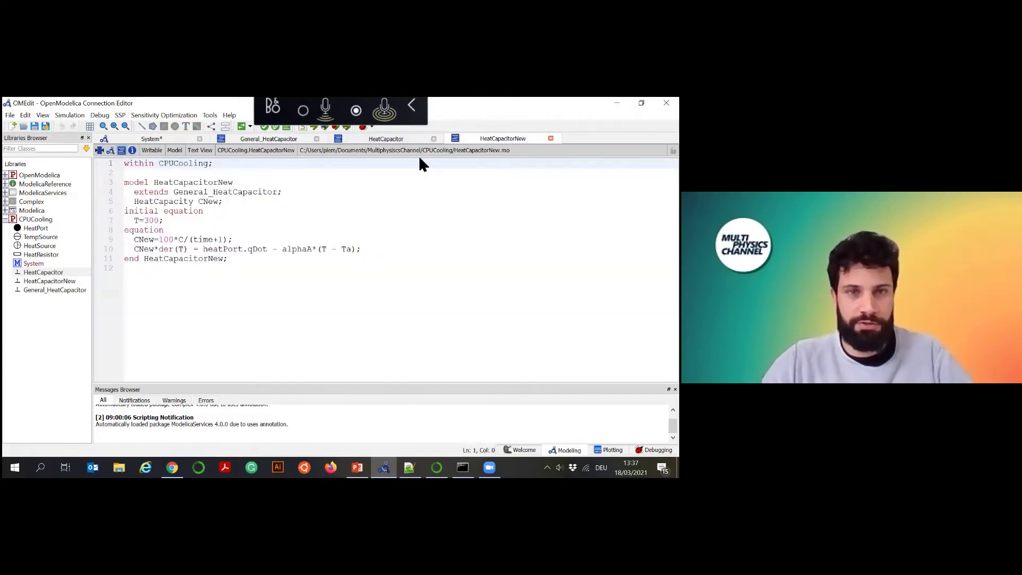
pyautogui.moveTo(372, 251); pyautogui.dragTo(135, 240)
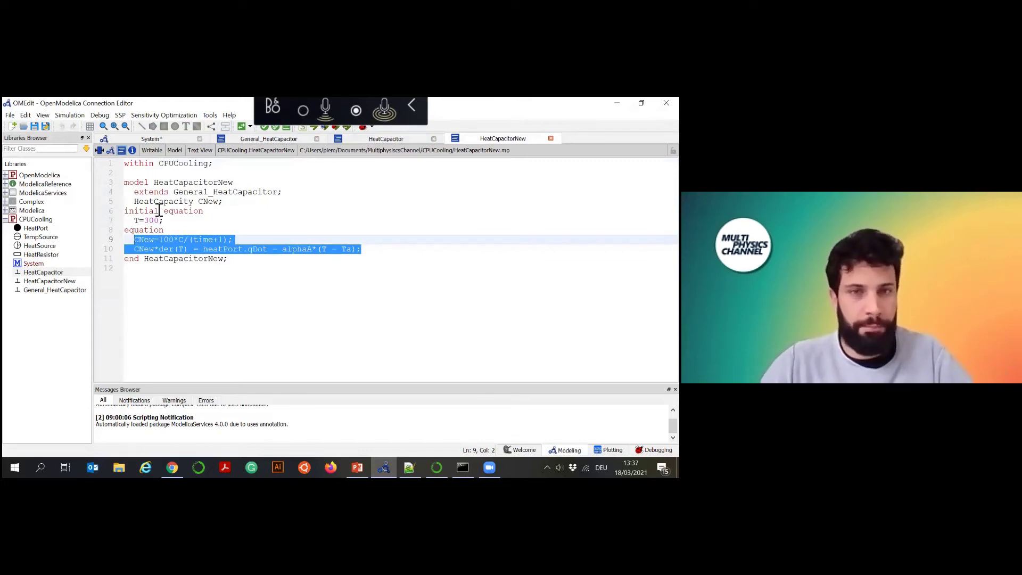
pyautogui.click(168, 137)
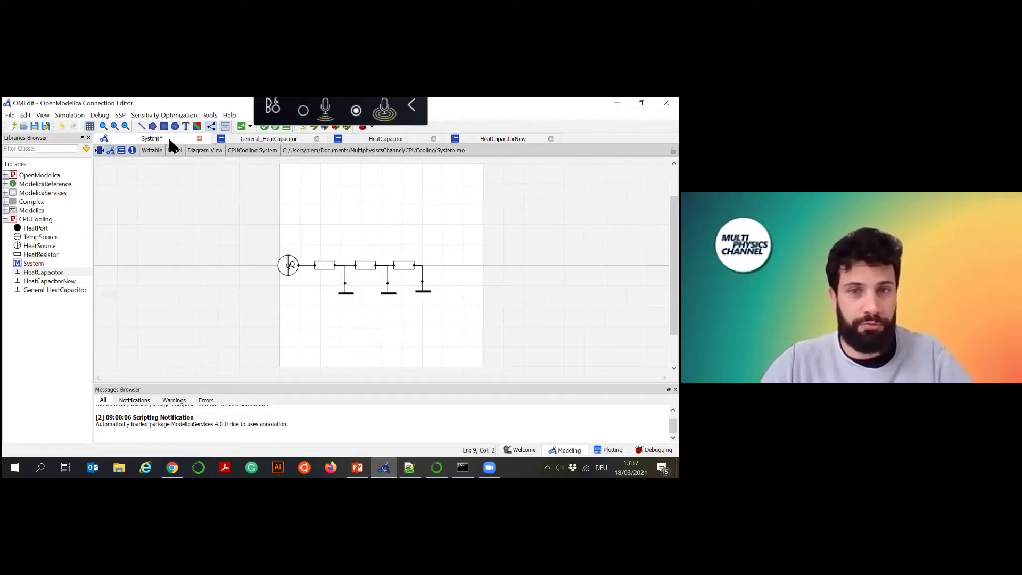
# Step: Save System, review the temperature, tauAlert and heatCapacitor.C plots, and set Cap to 2
pyautogui.click(34, 126)
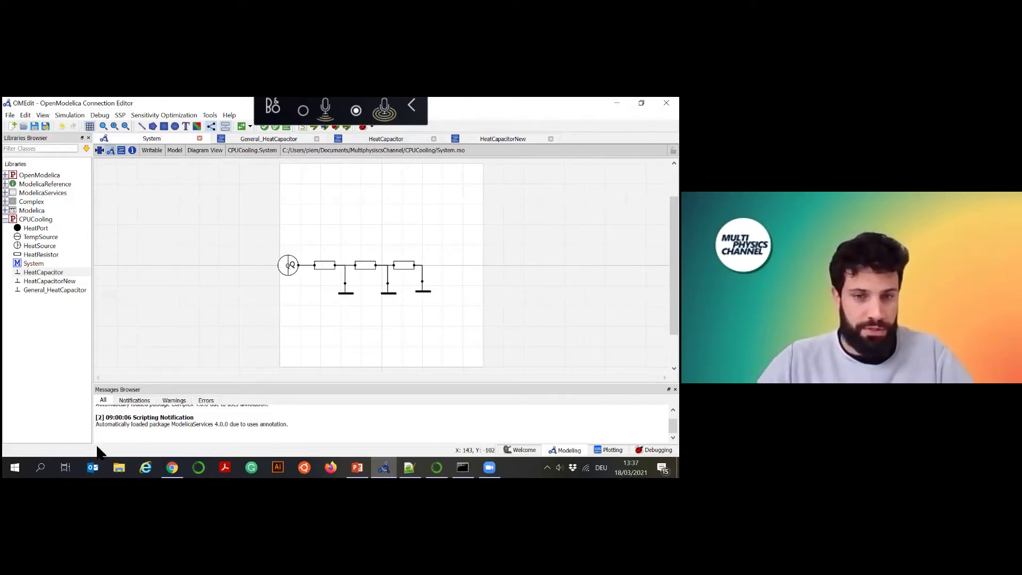
pyautogui.hotkey('ctrl', 'f3')
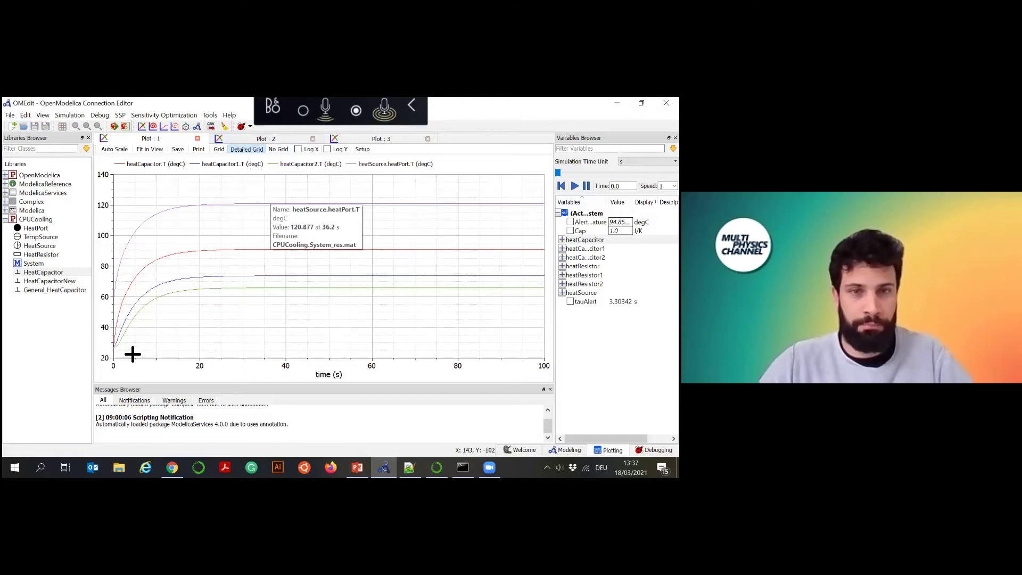
pyautogui.click(273, 140)
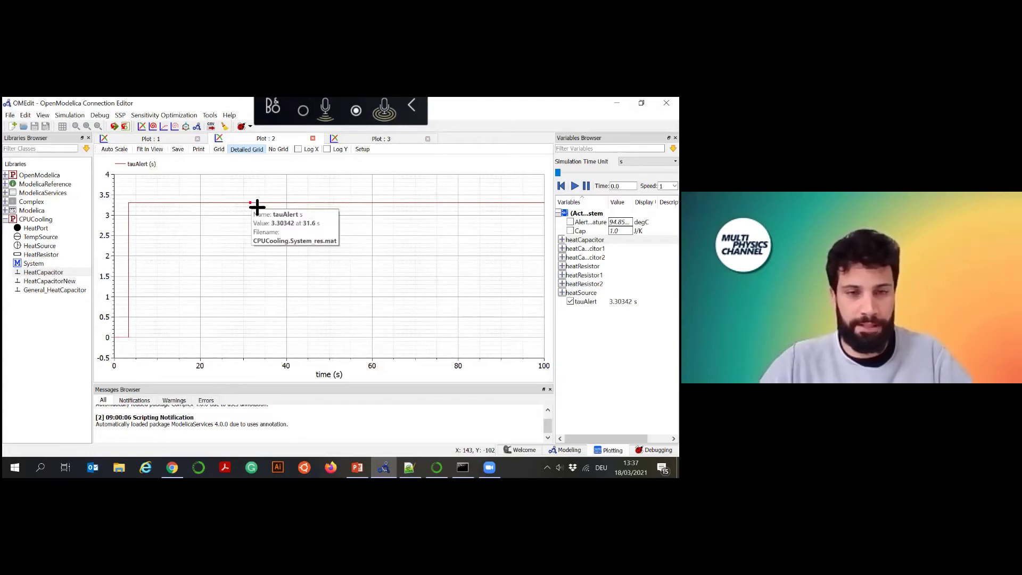
pyautogui.click(379, 137)
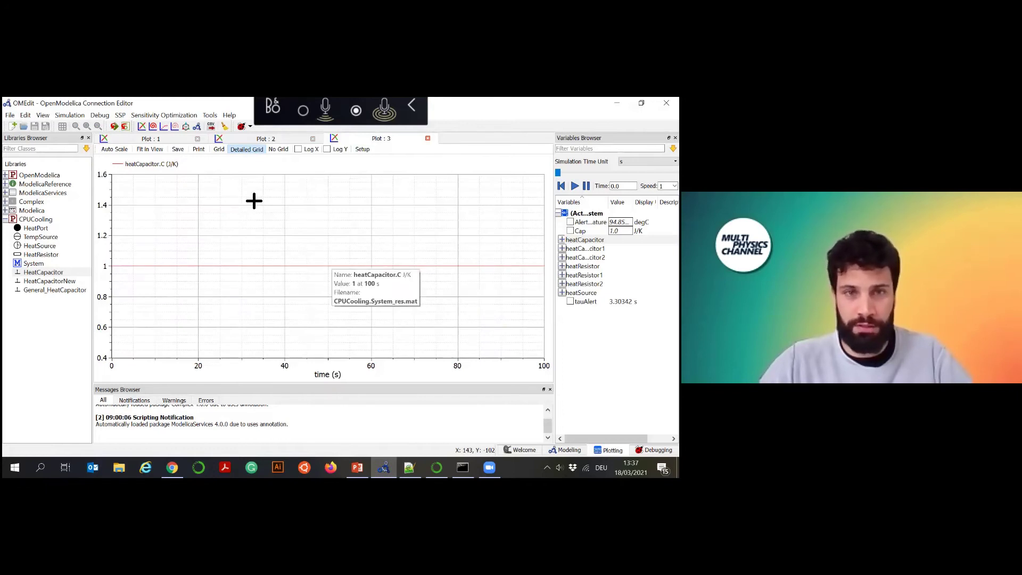
pyautogui.click(164, 141)
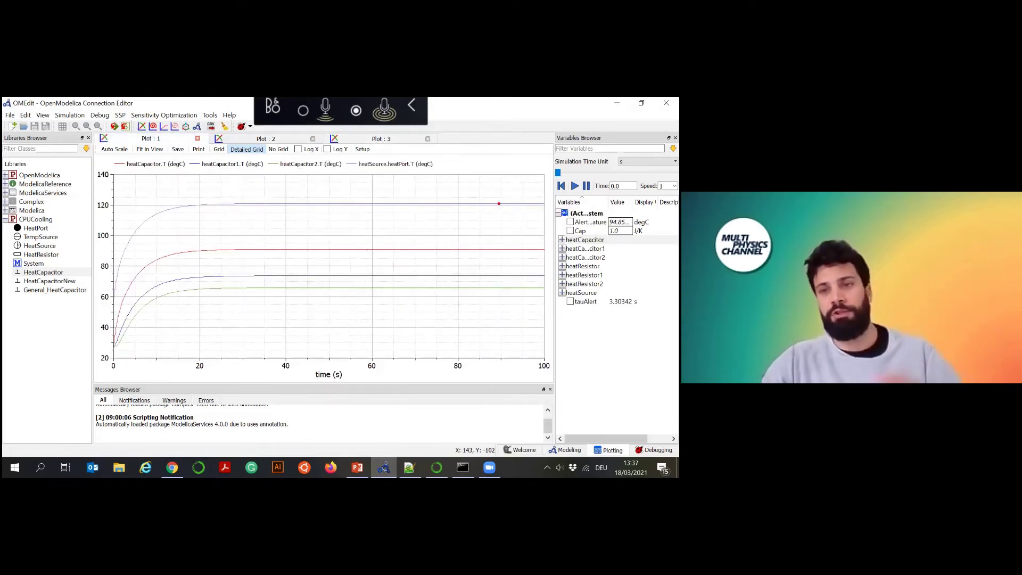
pyautogui.doubleClick(619, 231)
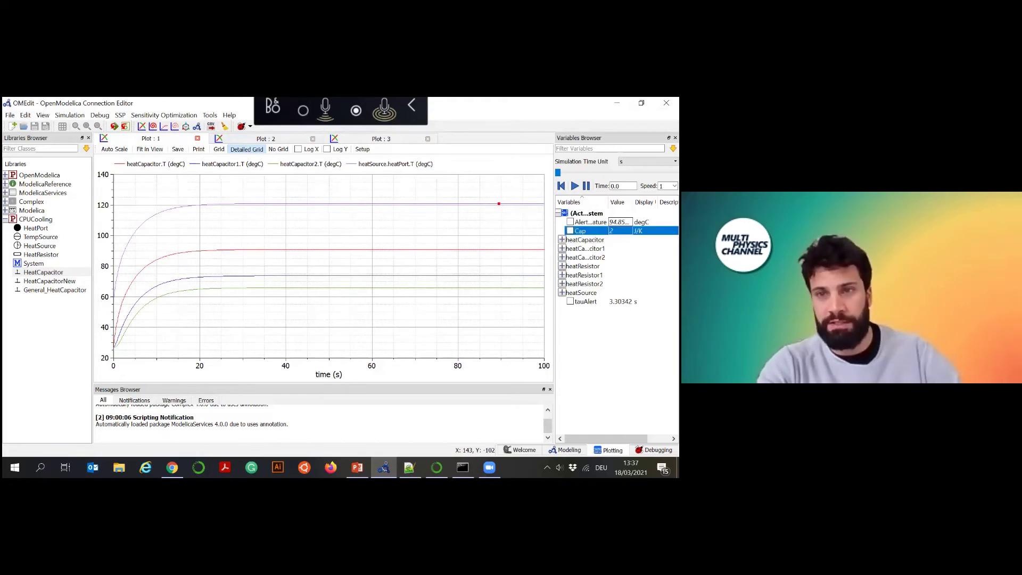
# Step: Re-simulate with Cap 2 (tauAlert 6.60684 s) and Cap 1 (3.30342 s), then return to the diagram
pyautogui.click(114, 126)
pyautogui.moveTo(257, 291)
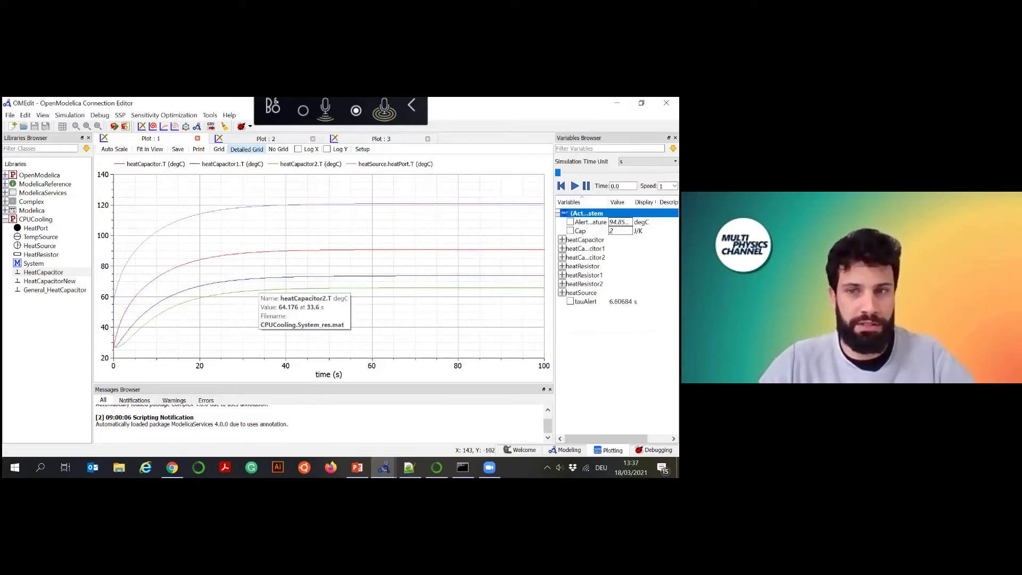
pyautogui.click(620, 231)
pyautogui.write('1')
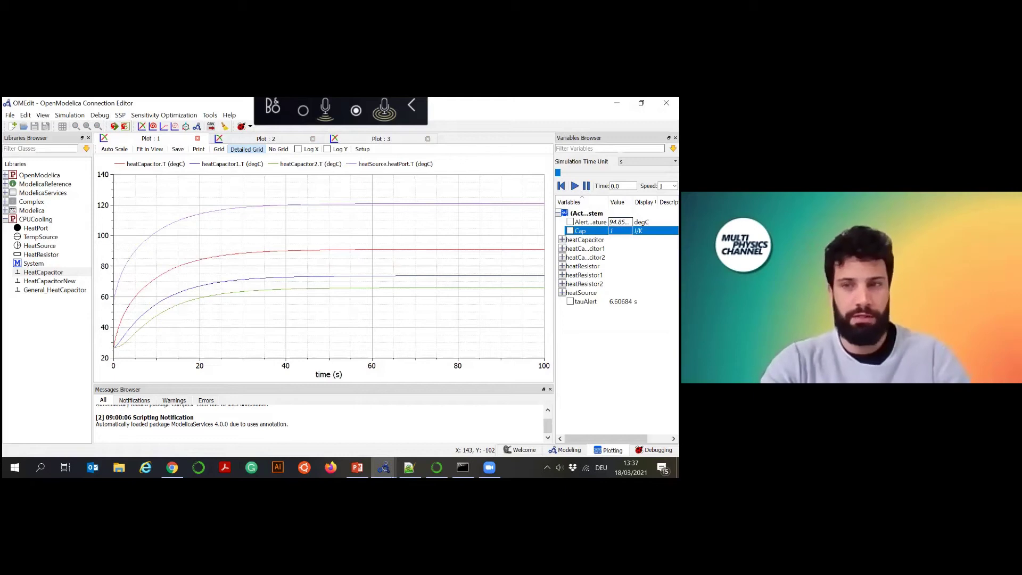
pyautogui.click(114, 125)
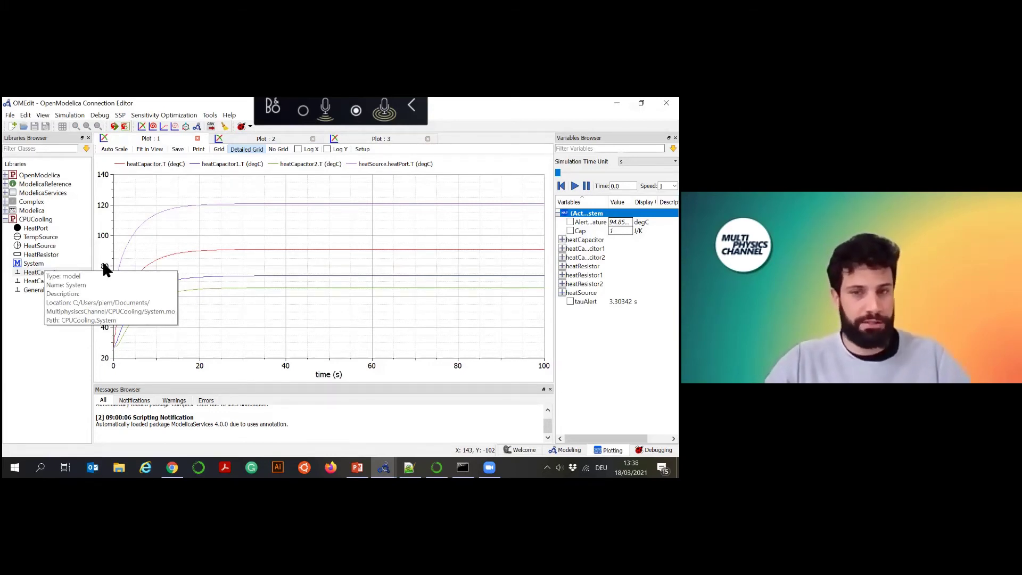
pyautogui.hotkey('ctrl', 'F2')
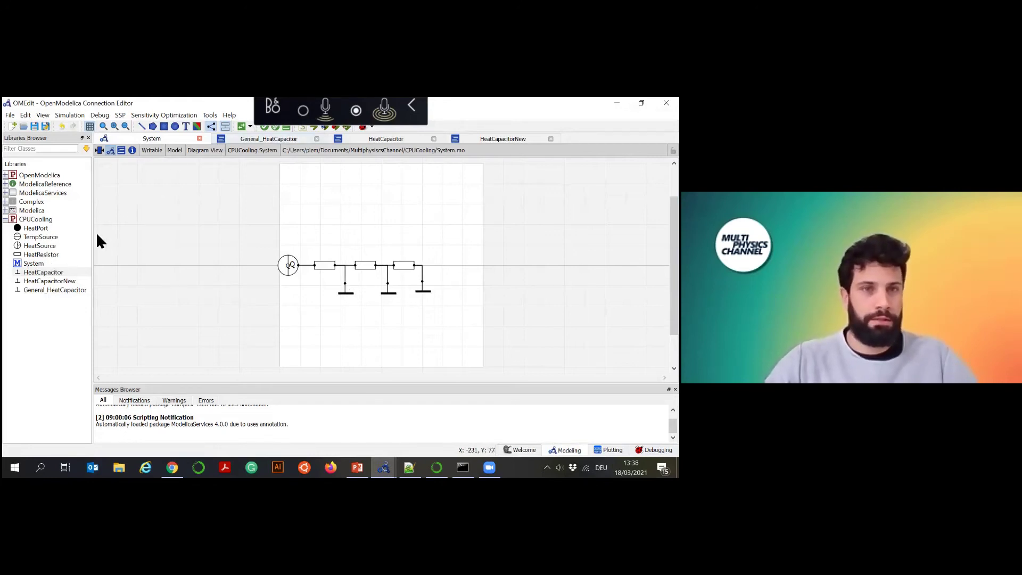
# Step: Create a new Modelica model named NewSystem with CPUCooling chosen as its containing package
pyautogui.click(14, 128)
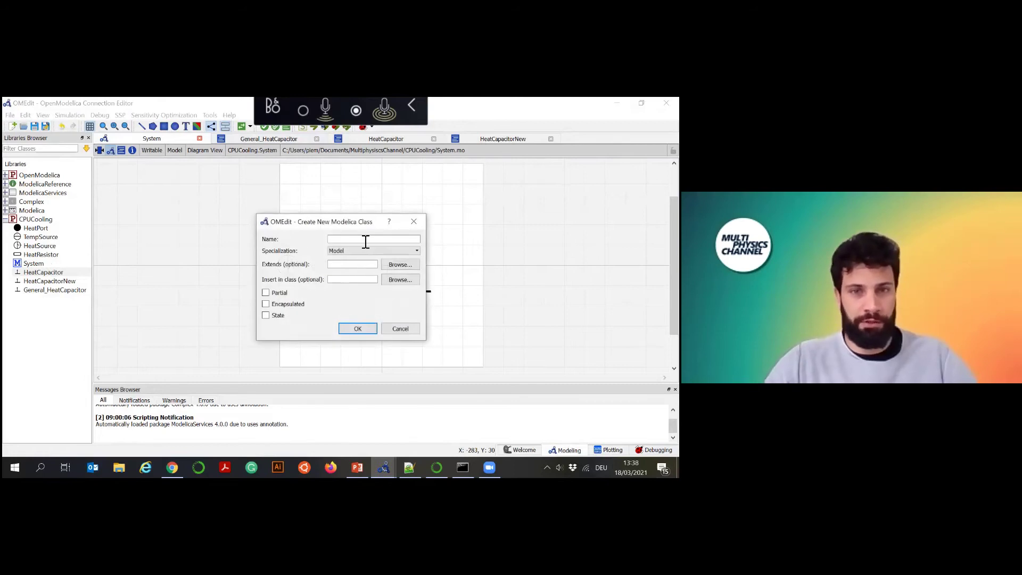
pyautogui.write('NewSystem')
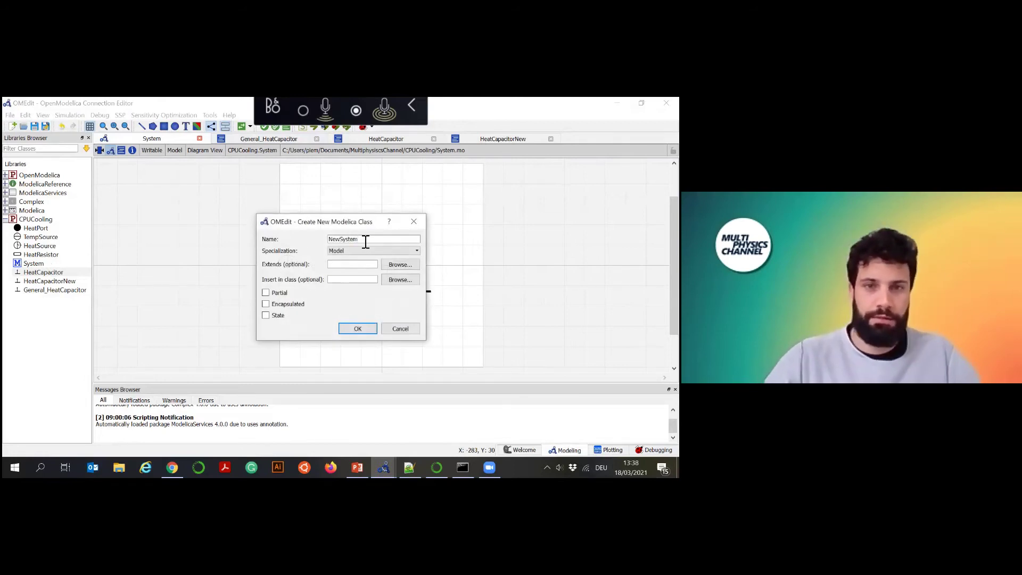
pyautogui.click(403, 281)
pyautogui.click(324, 273)
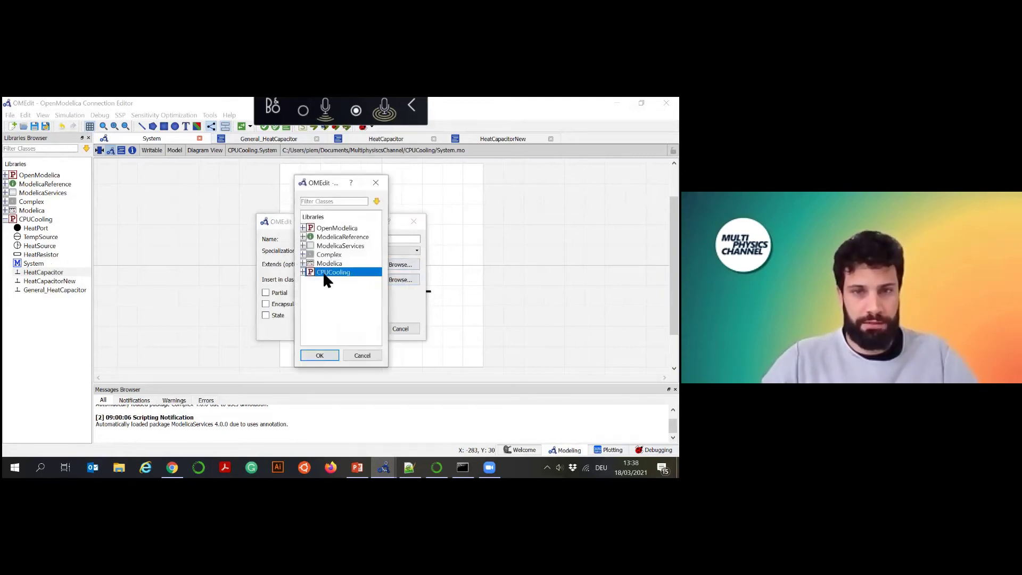
pyautogui.click(320, 355)
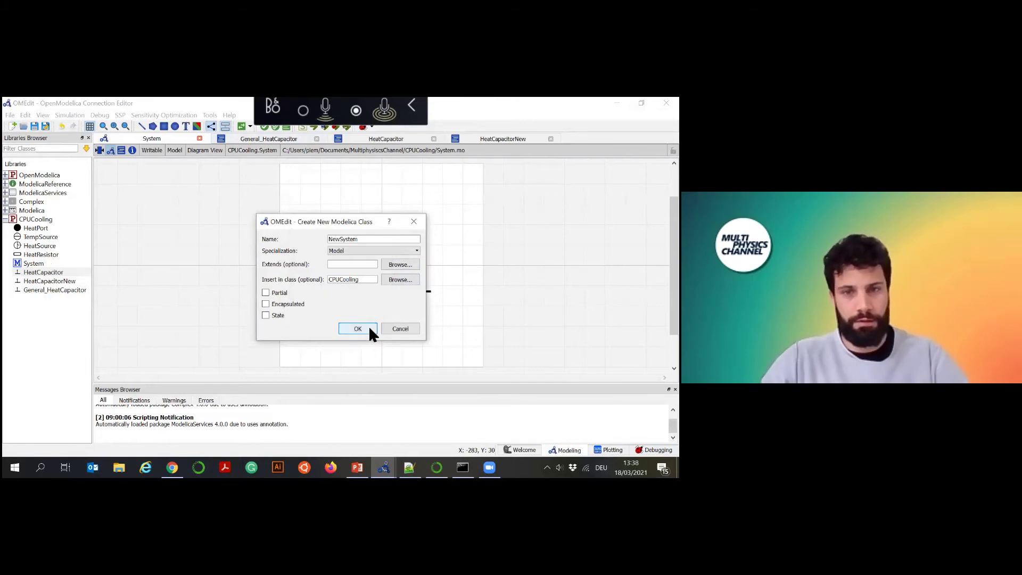
pyautogui.click(372, 332)
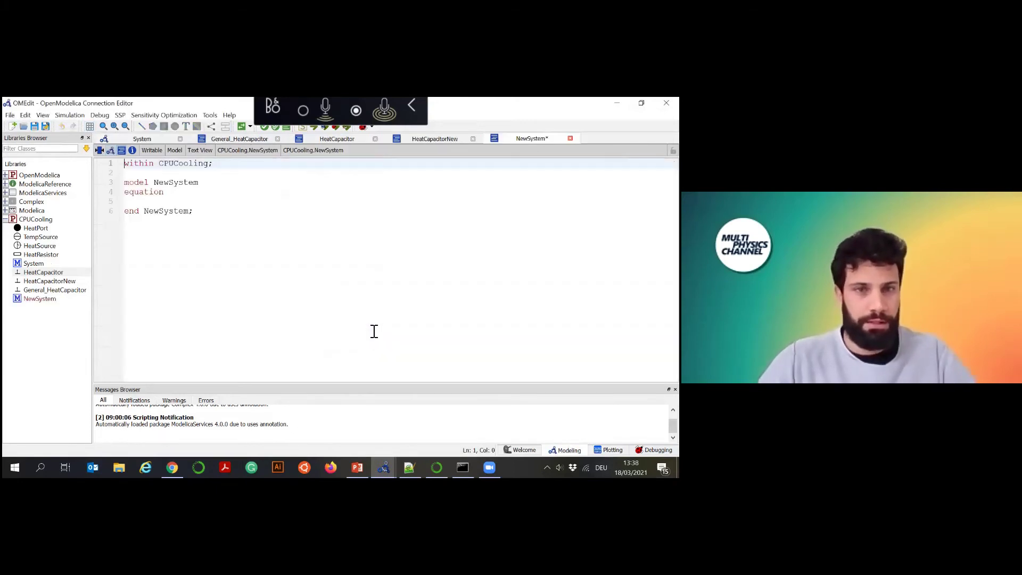
# Step: Place a System instance named system in NewSystem and give it the modifier Cap=0.1
pyautogui.click(111, 151)
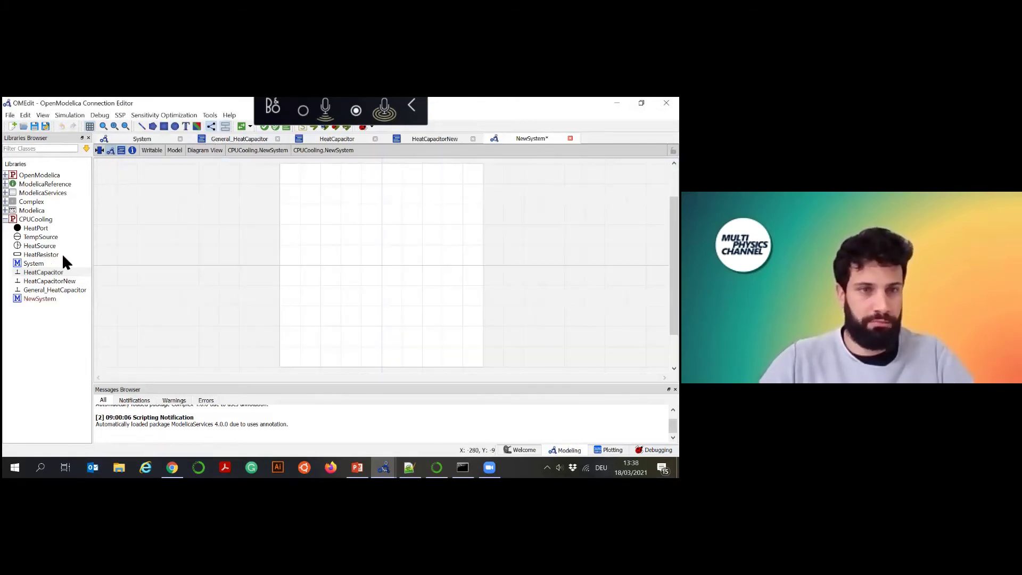
pyautogui.moveTo(34, 263); pyautogui.dragTo(355, 265)
pyautogui.click(406, 297)
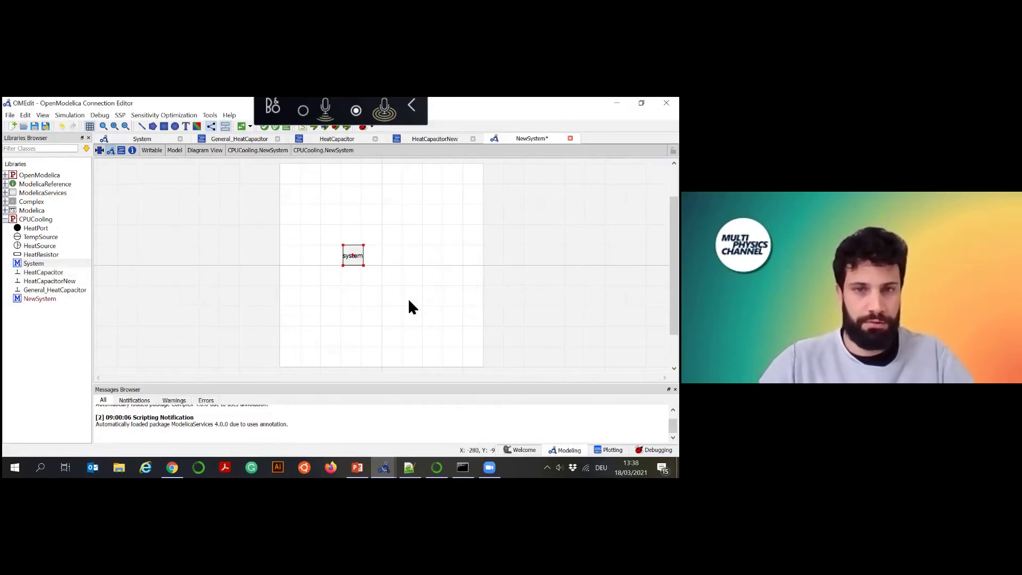
pyautogui.click(121, 150)
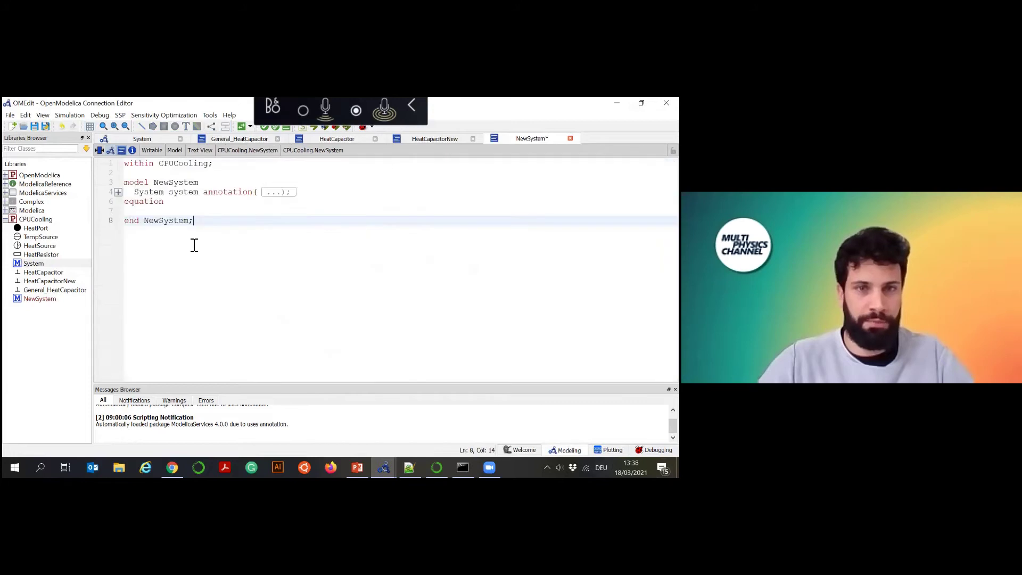
pyautogui.click(201, 192)
pyautogui.write('(')
pyautogui.write('Cap')
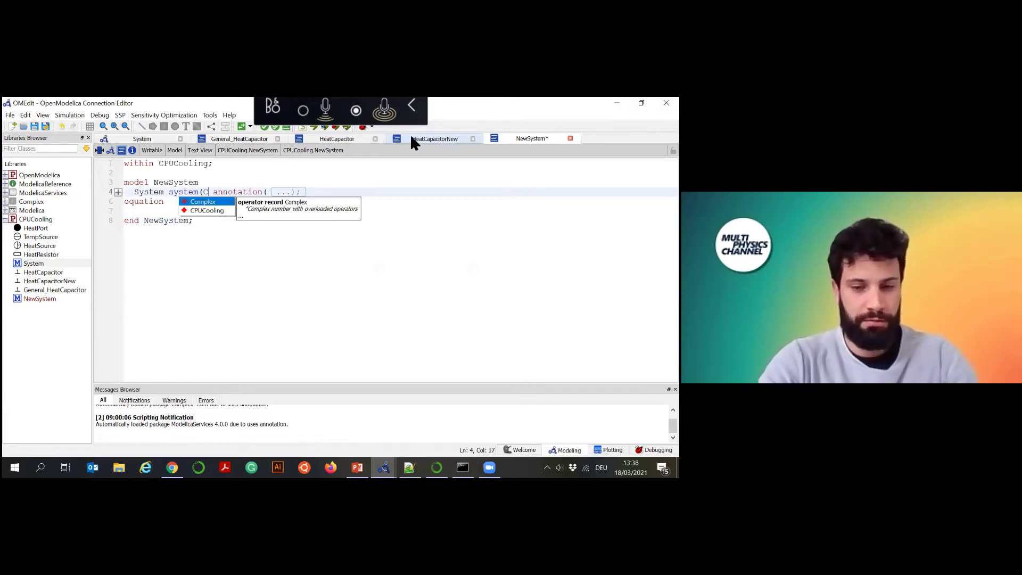
pyautogui.write('=0.')
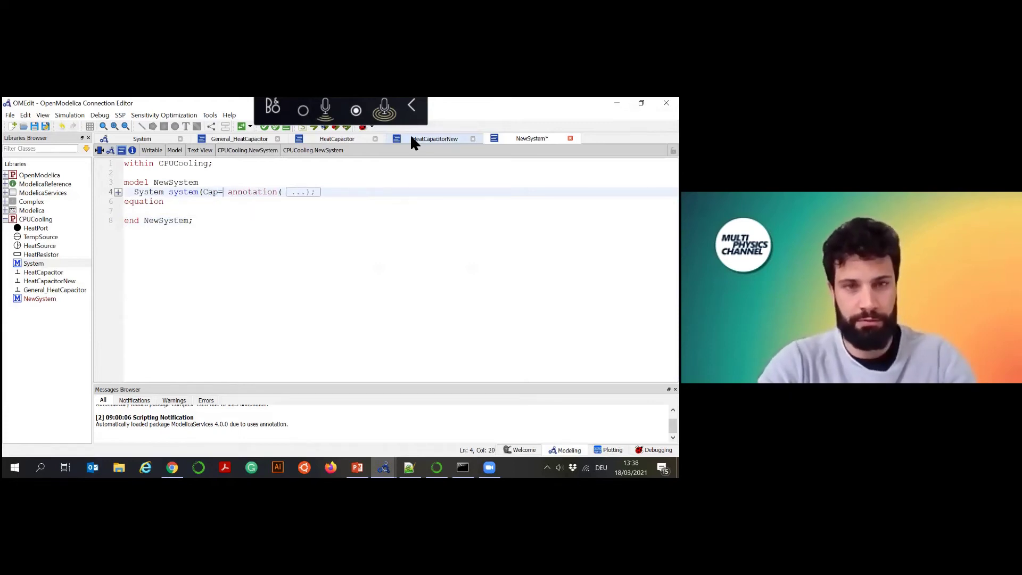
pyautogui.write('1)')
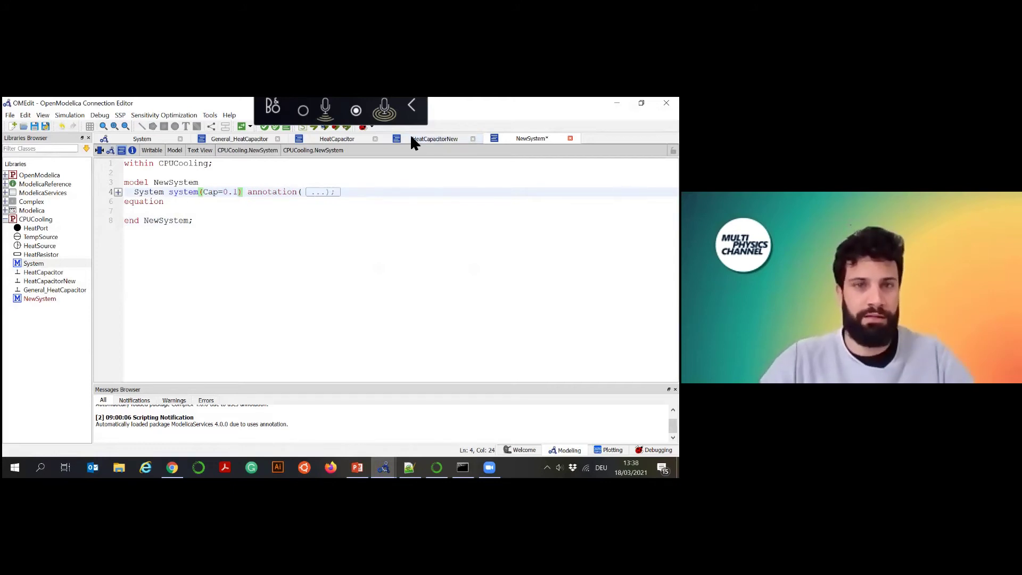
# Step: Save NewSystem, simulate it, and open its Simulation Setup showing Stop Time 100 s
pyautogui.click(33, 126)
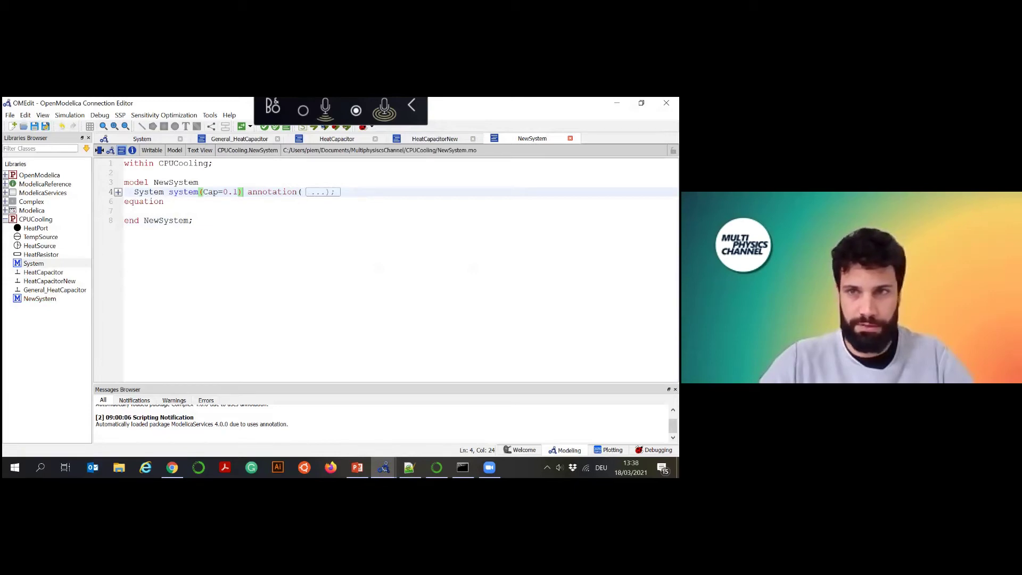
pyautogui.click(316, 128)
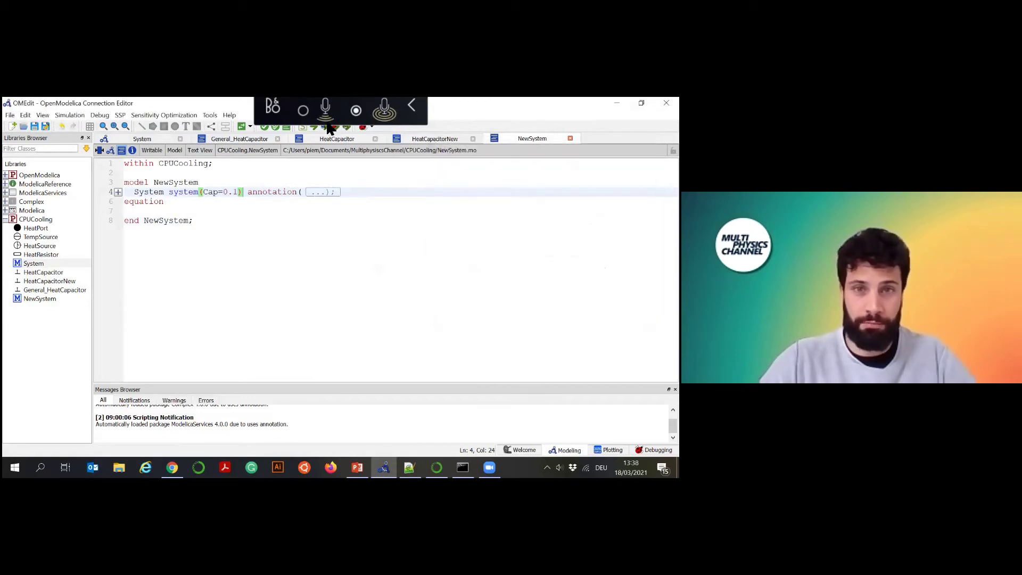
pyautogui.click(305, 127)
# Step: Set the simulation stop time to 100 s and run the NewSystem simulation
pyautogui.click(309, 243)
pyautogui.write('00')
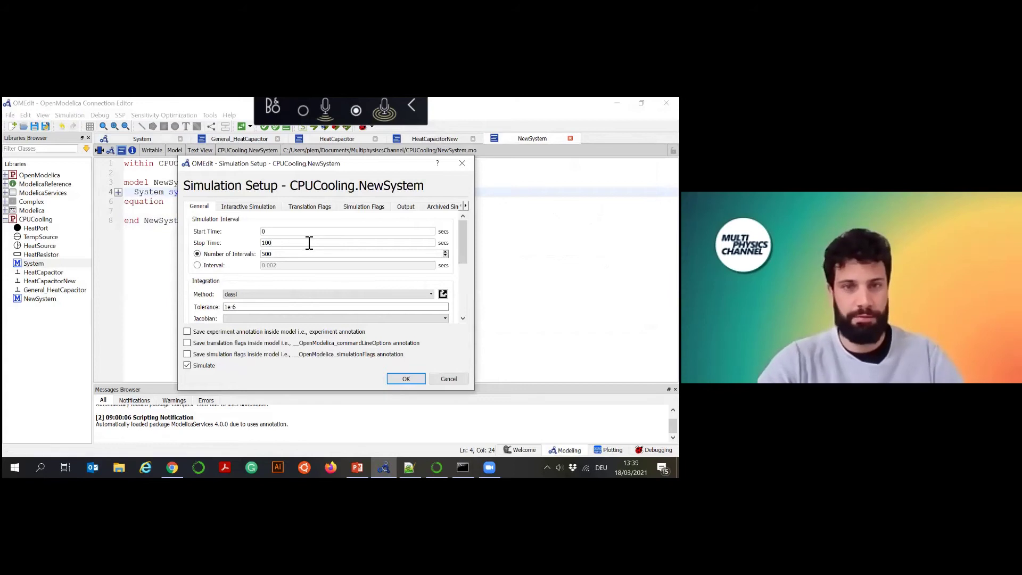
pyautogui.press('Return')
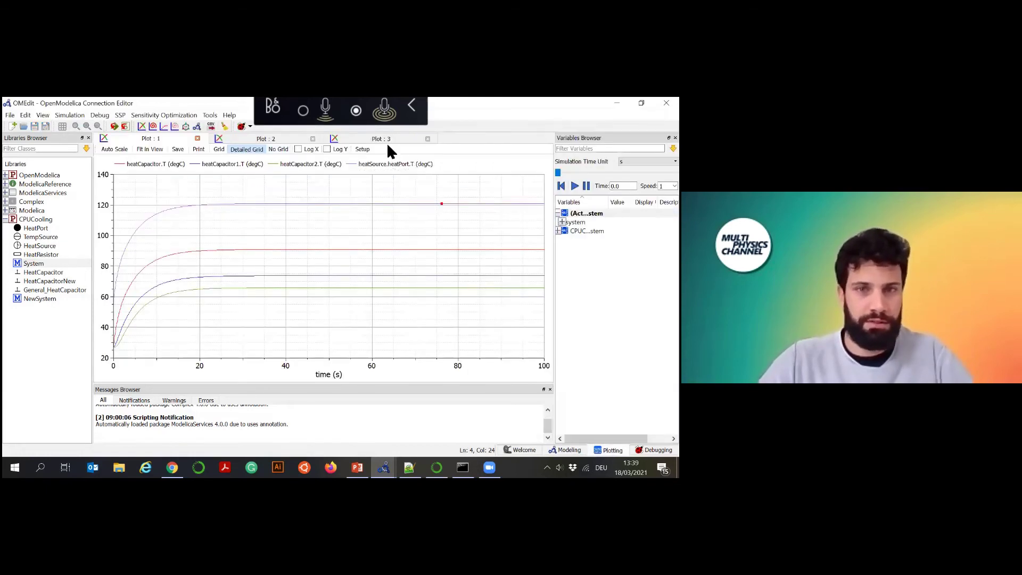
# Step: In a new plot, show the temperatures of heatCapacitor, heatCapacitor1 and heatCapacitor2
pyautogui.click(142, 127)
pyautogui.click(586, 213)
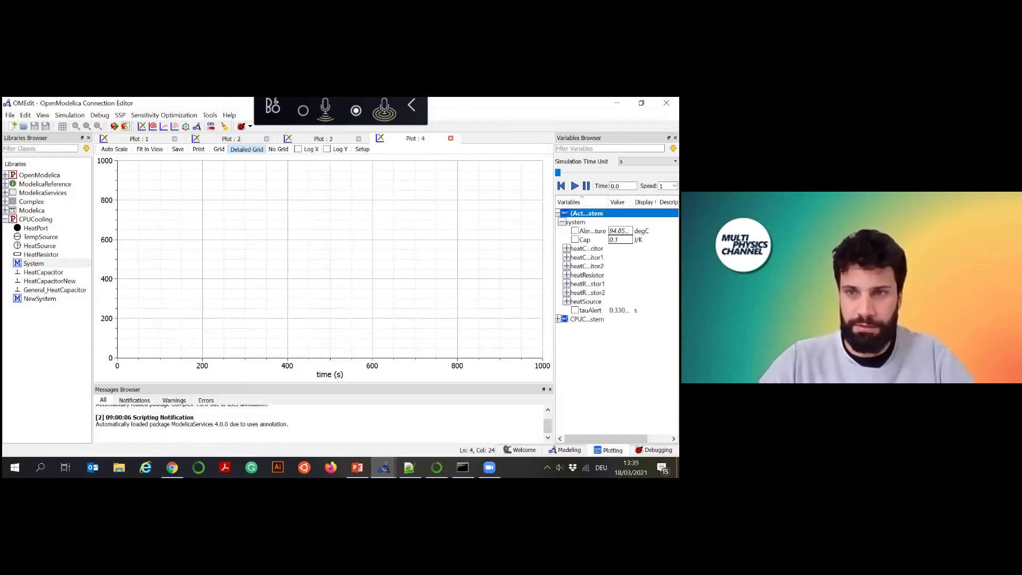
pyautogui.click(567, 249)
pyautogui.click(579, 267)
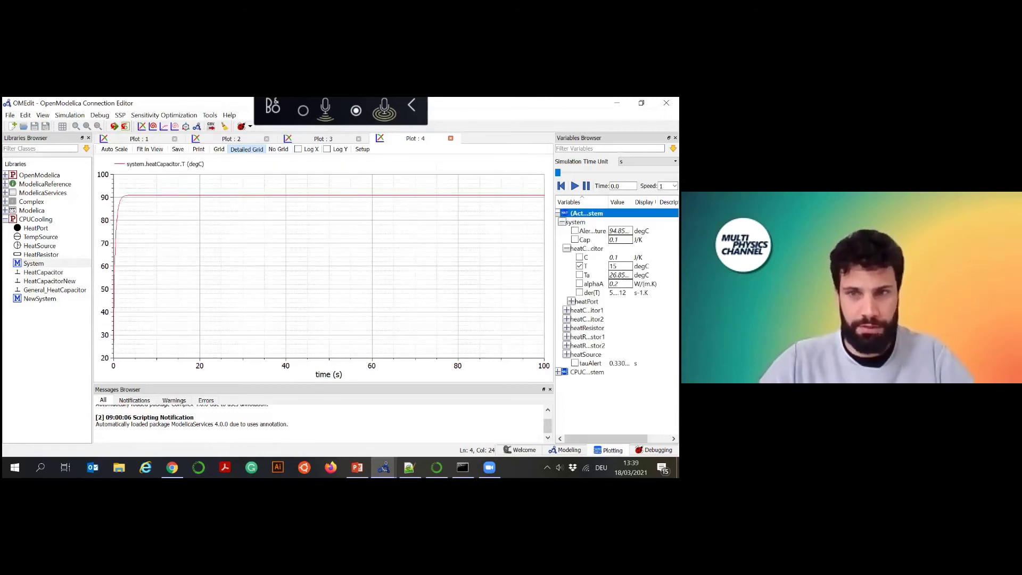
pyautogui.click(567, 311)
pyautogui.click(579, 328)
pyautogui.click(586, 311)
pyautogui.click(567, 248)
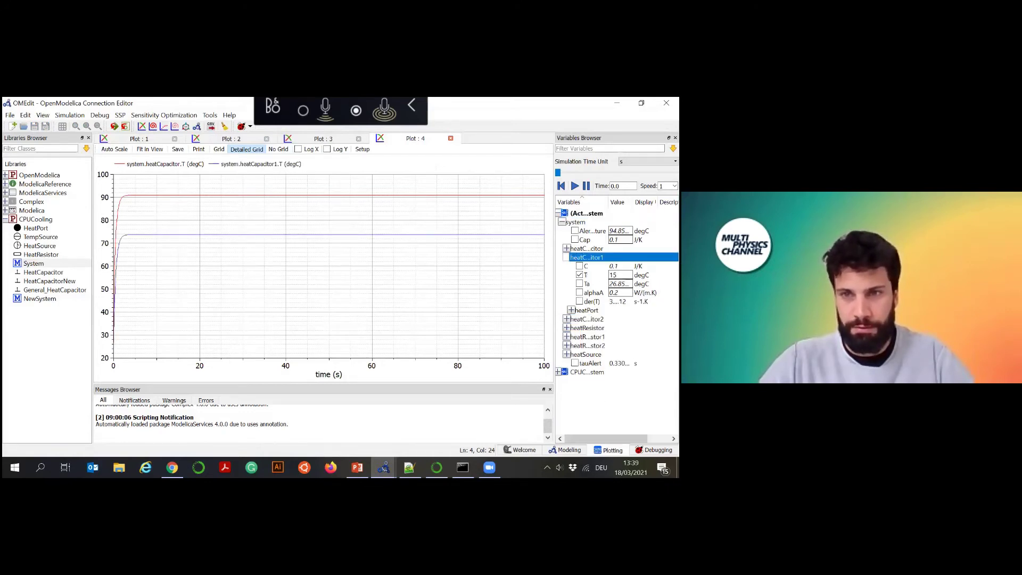
pyautogui.click(567, 257)
pyautogui.click(567, 266)
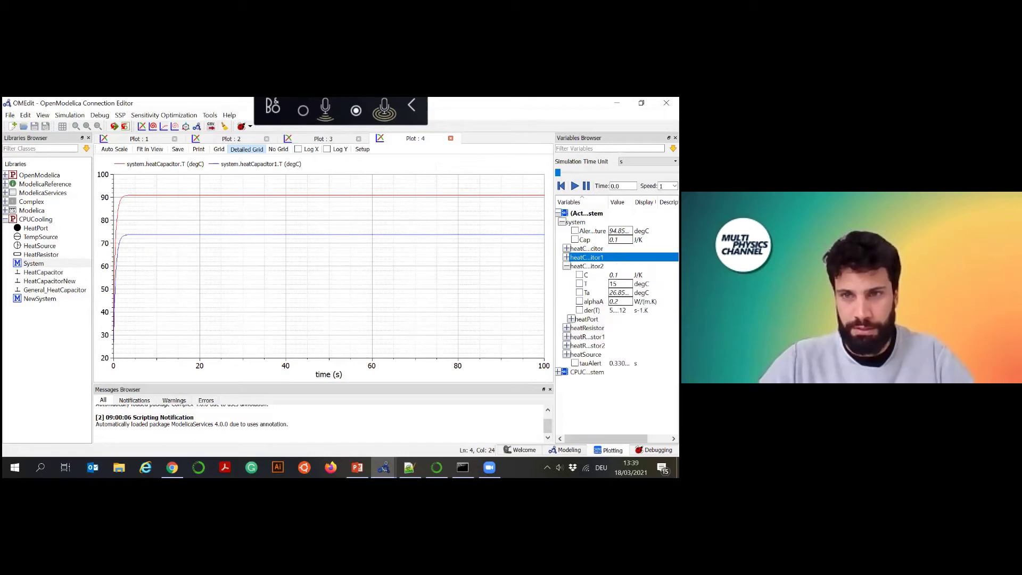
pyautogui.click(580, 284)
# Step: Add the heatSource.heatPort.T temperature curve to the same plot
pyautogui.click(567, 267)
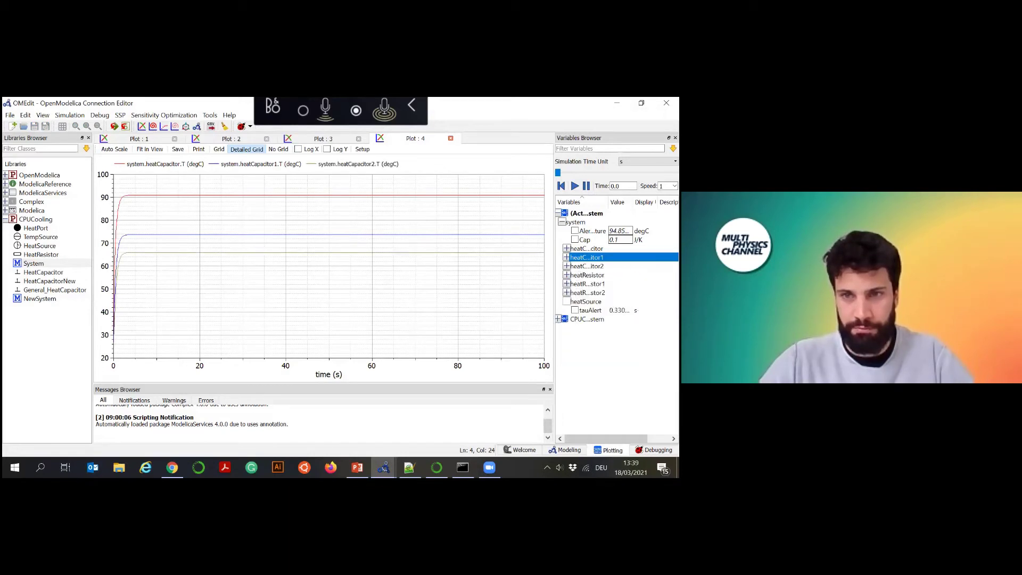
pyautogui.click(567, 301)
pyautogui.click(571, 311)
pyautogui.click(591, 319)
pyautogui.click(584, 319)
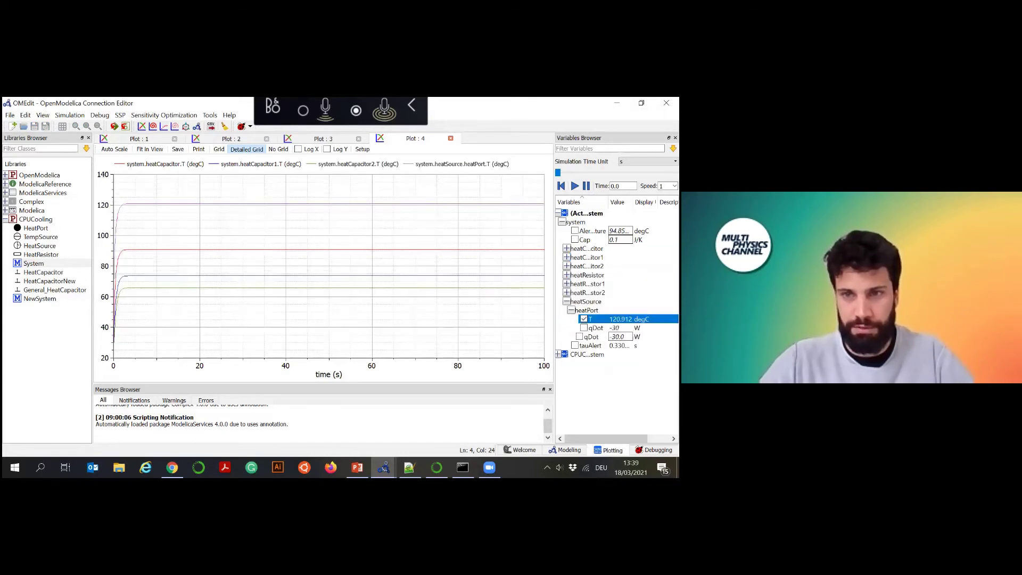
# Step: Close Plot 1 and return to the NewSystem Modelica code
pyautogui.click(164, 137)
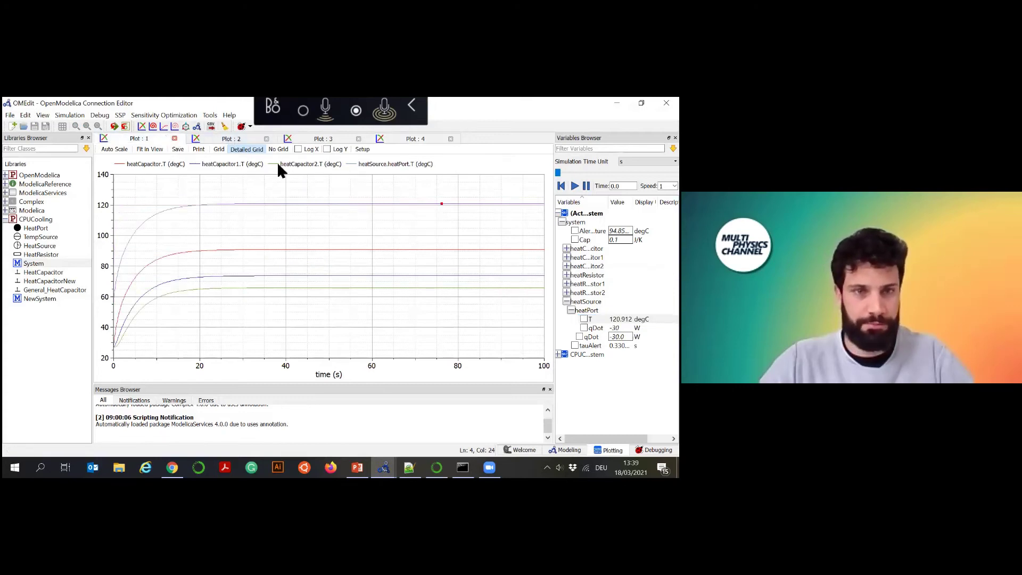
pyautogui.click(174, 139)
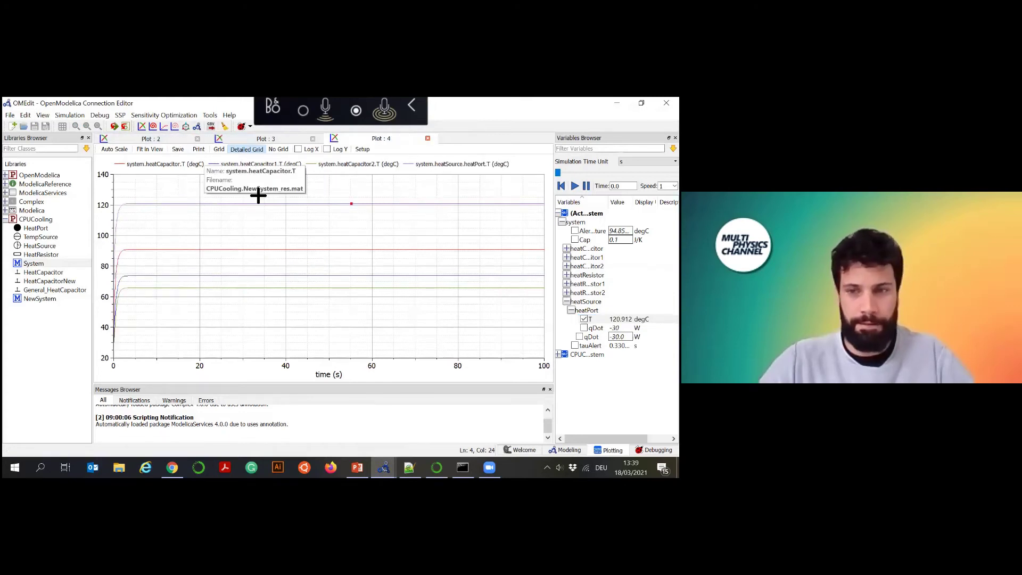
pyautogui.hotkey('ctrl', 'F2')
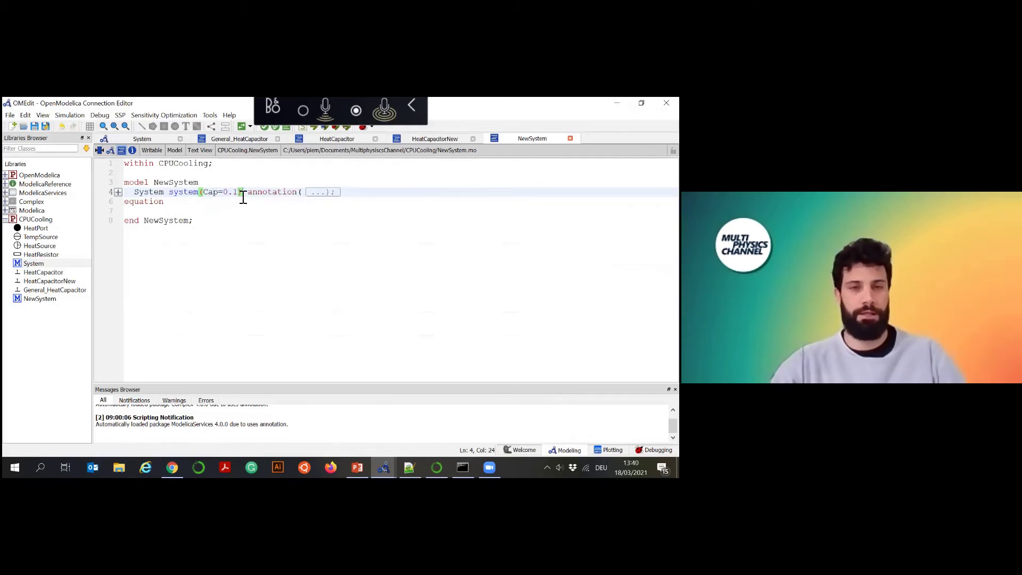
pyautogui.press('Left')
pyautogui.write(',')
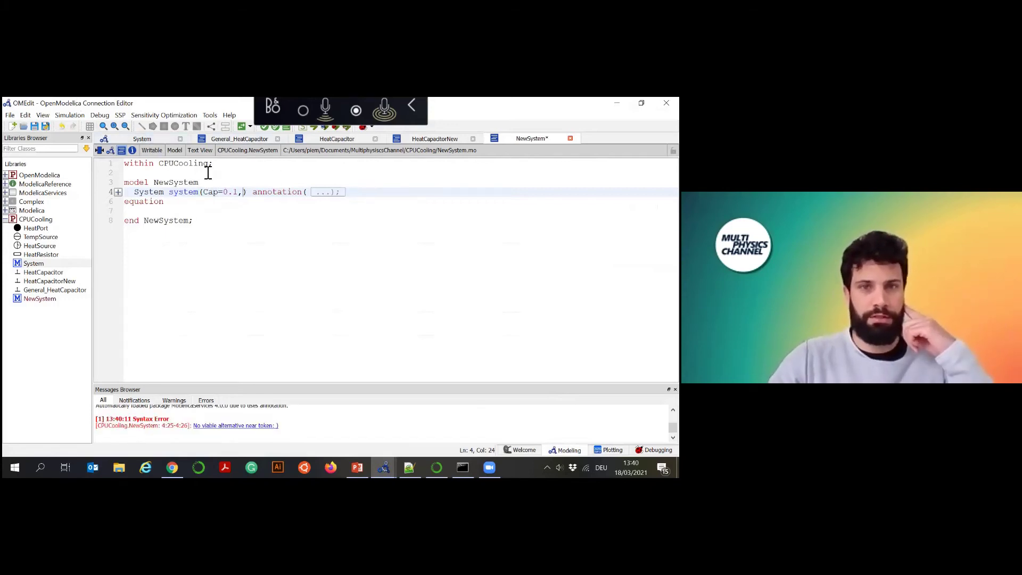
pyautogui.press('BackSpace')
pyautogui.press('BackSpace')
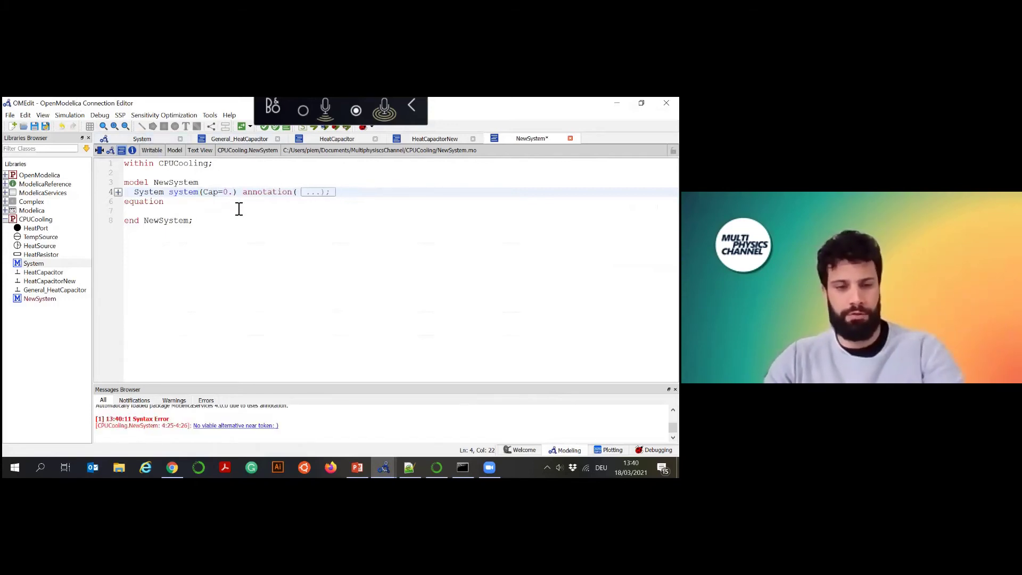
pyautogui.write('1')
pyautogui.click(142, 140)
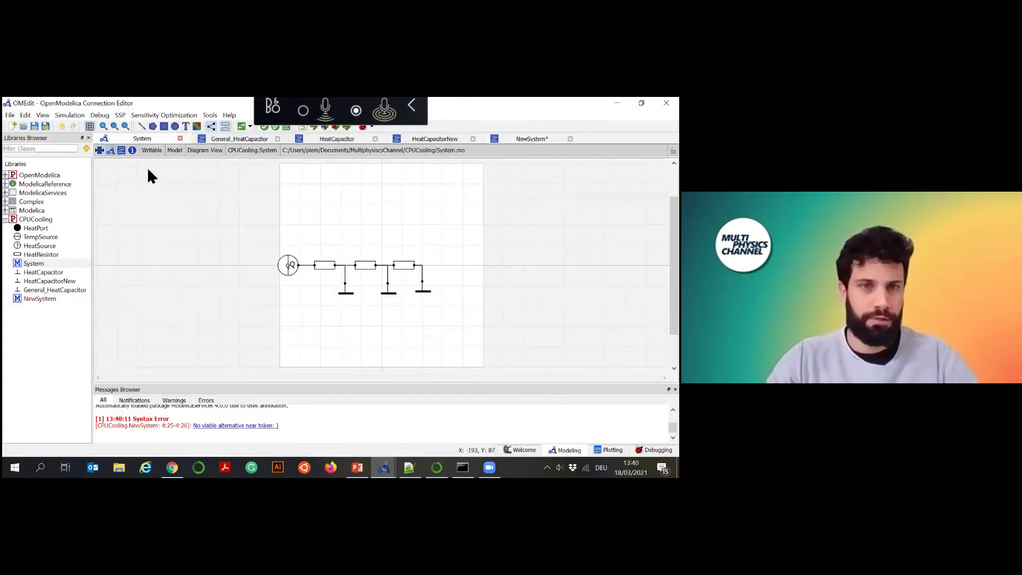
pyautogui.click(122, 151)
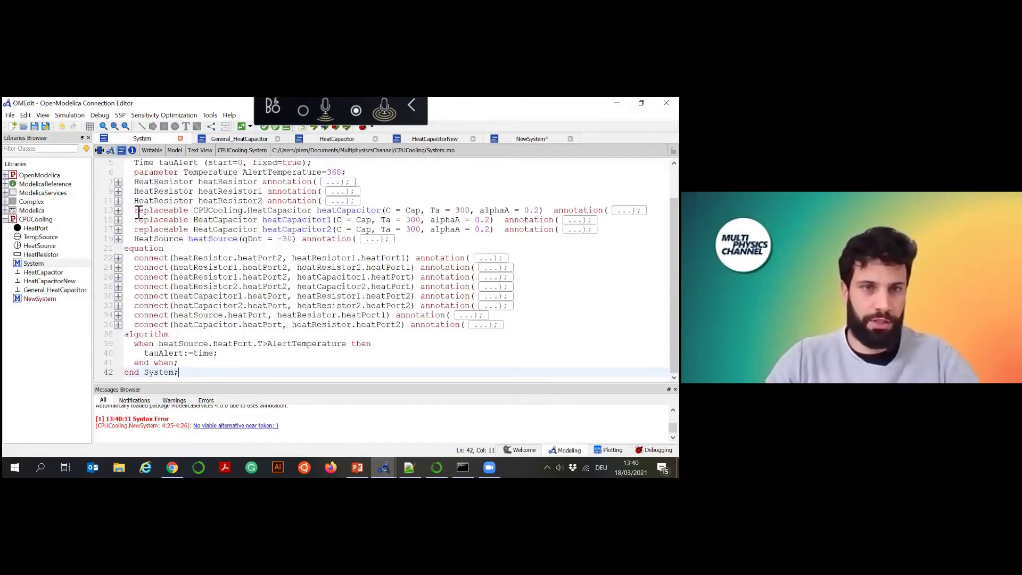
pyautogui.moveTo(136, 211); pyautogui.dragTo(188, 211)
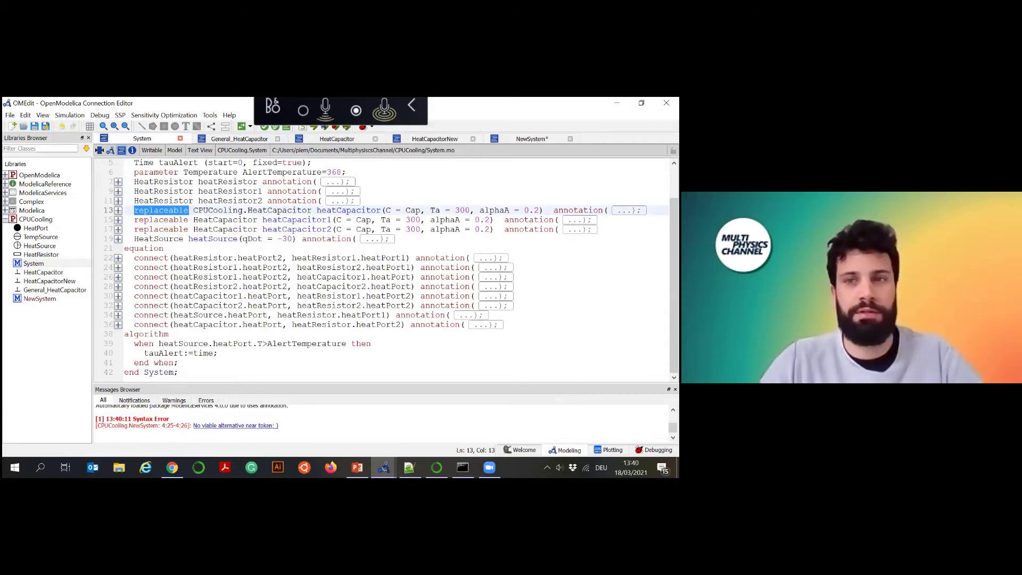
pyautogui.click(532, 139)
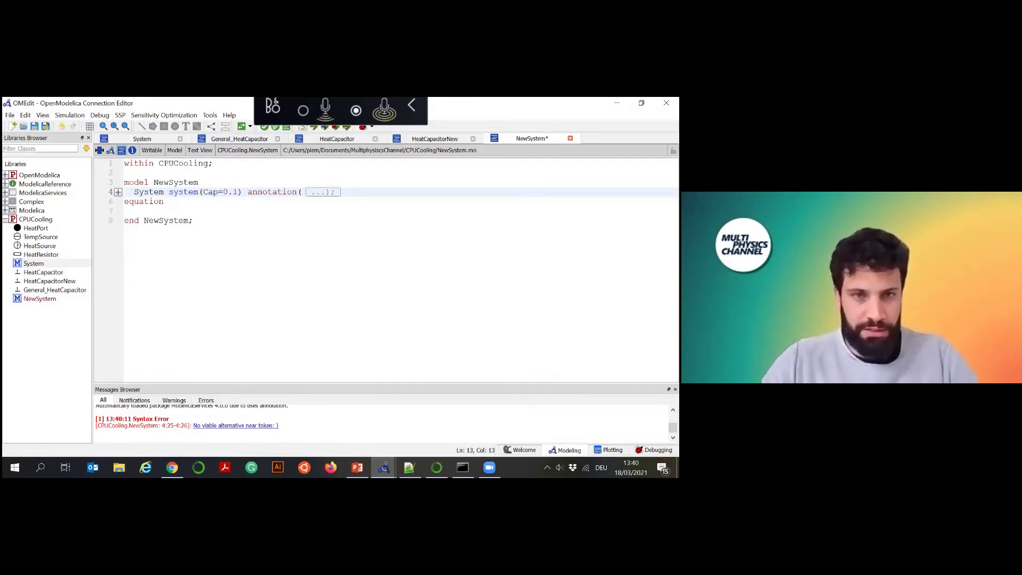
# Step: Copy the three HeatCapacitorNew redeclare lines from newSystemCode.txt in Notepad++, then return to OMEdit
pyautogui.hotkey('alt', 'Tab')
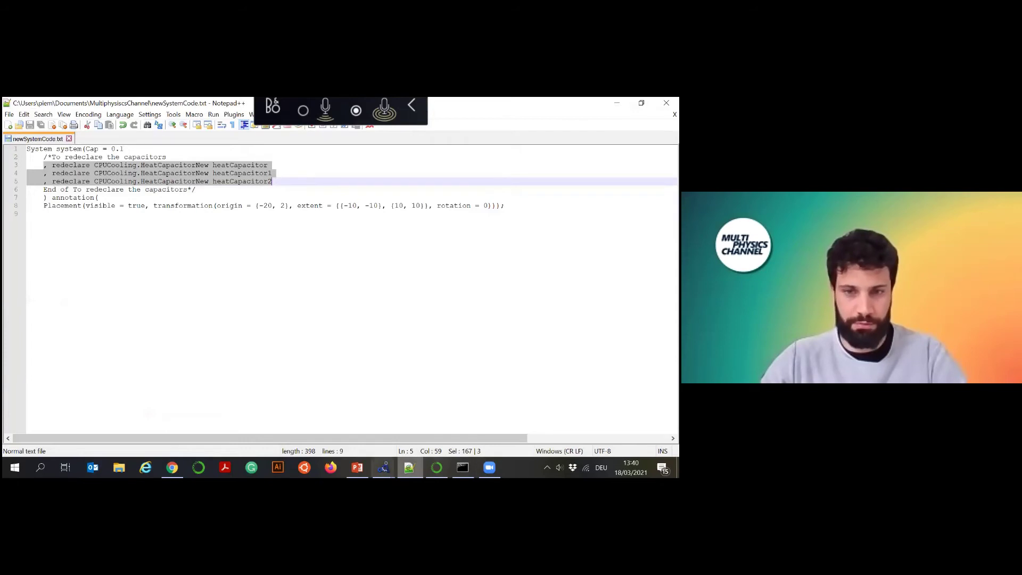
pyautogui.click(384, 467)
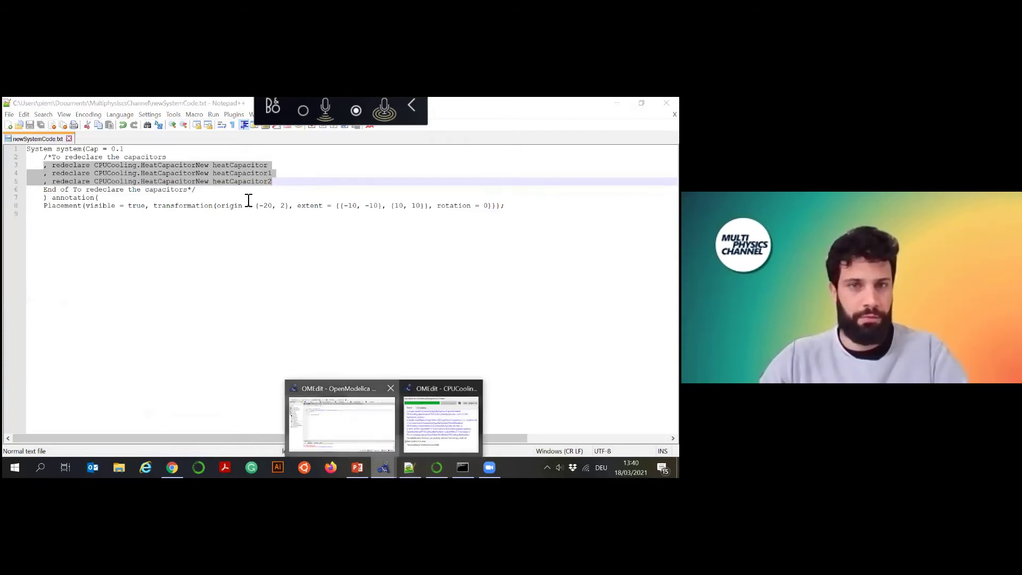
# Step: Paste the three HeatCapacitorNew redeclare lines after Cap=0.1 and fix the comma on line 5
pyautogui.press('BackSpace')
pyautogui.write(', redeclare CPUCooling.HeatCapacitorNew heatCapacitor     , redeclare CPUCooling.HeatCapacitorNew heatCapacitor1     , redeclare CPUCooling.HeatCapacitorNew heatCapacitor2')
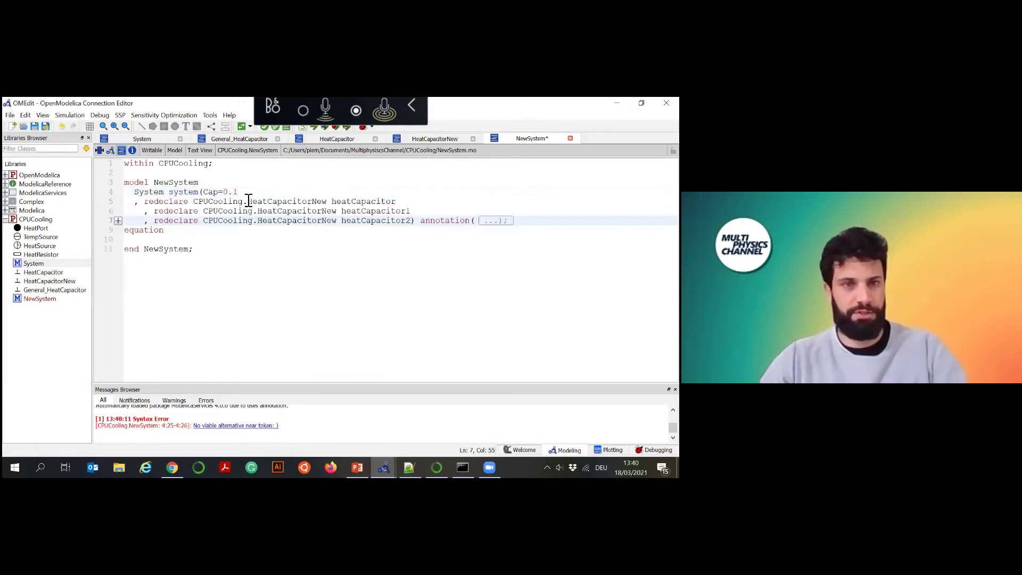
pyautogui.click(137, 202)
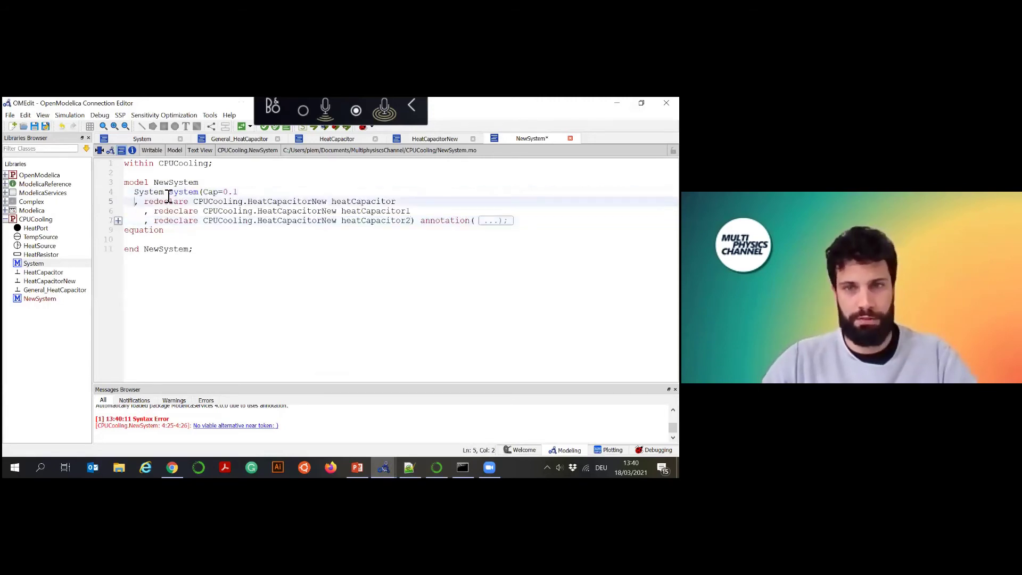
pyautogui.press('Delete')
pyautogui.write(',')
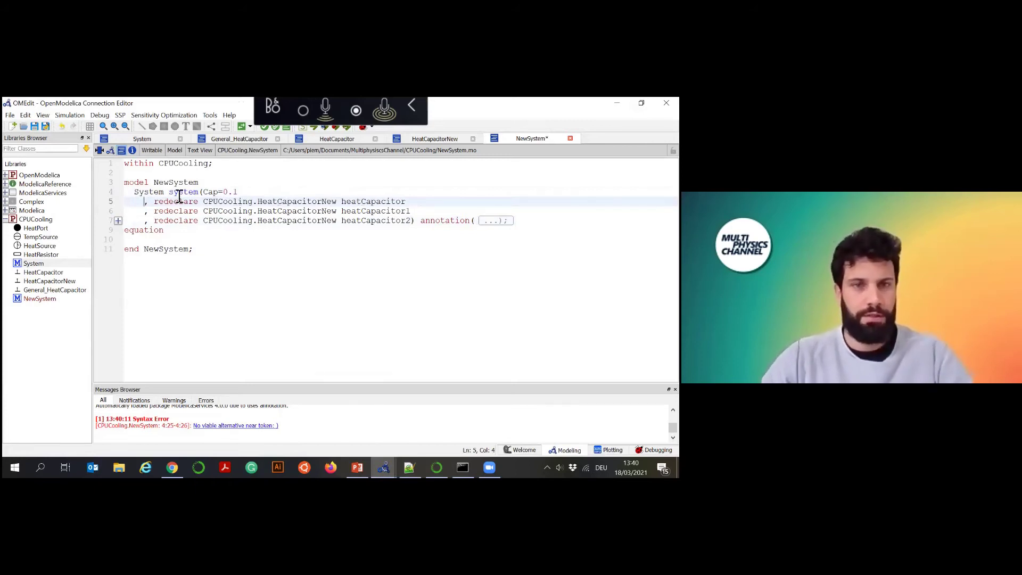
pyautogui.moveTo(174, 202); pyautogui.dragTo(397, 202)
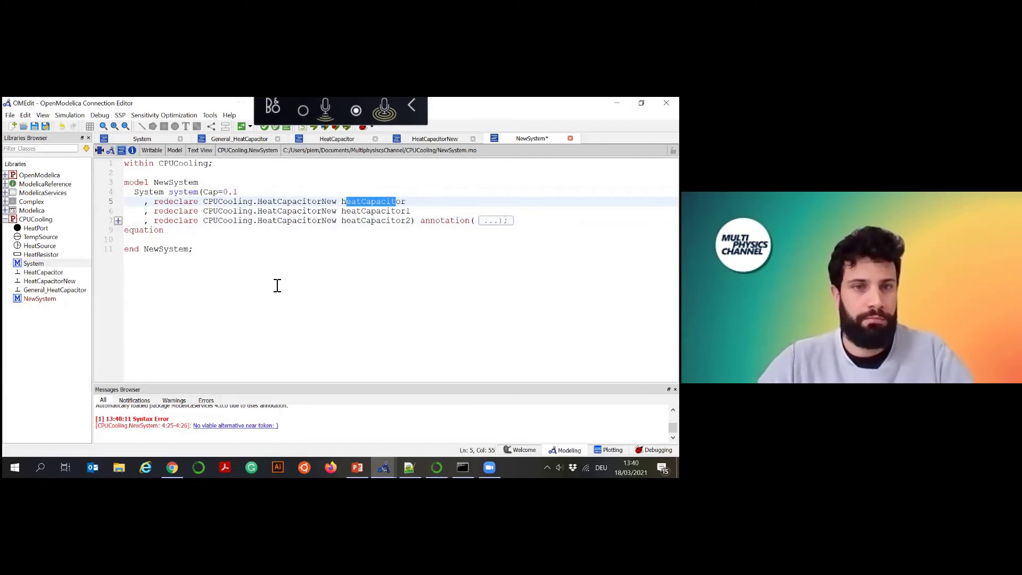
# Step: Save and simulate the redeclared NewSystem, then view its four updated temperature curves in Plot 4
pyautogui.click(315, 128)
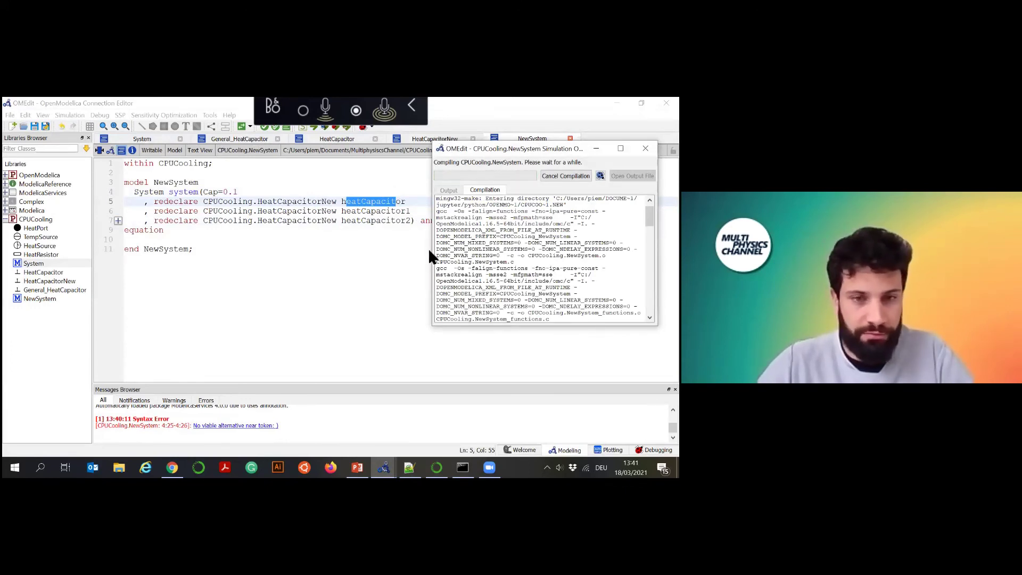
pyautogui.moveTo(384, 468)
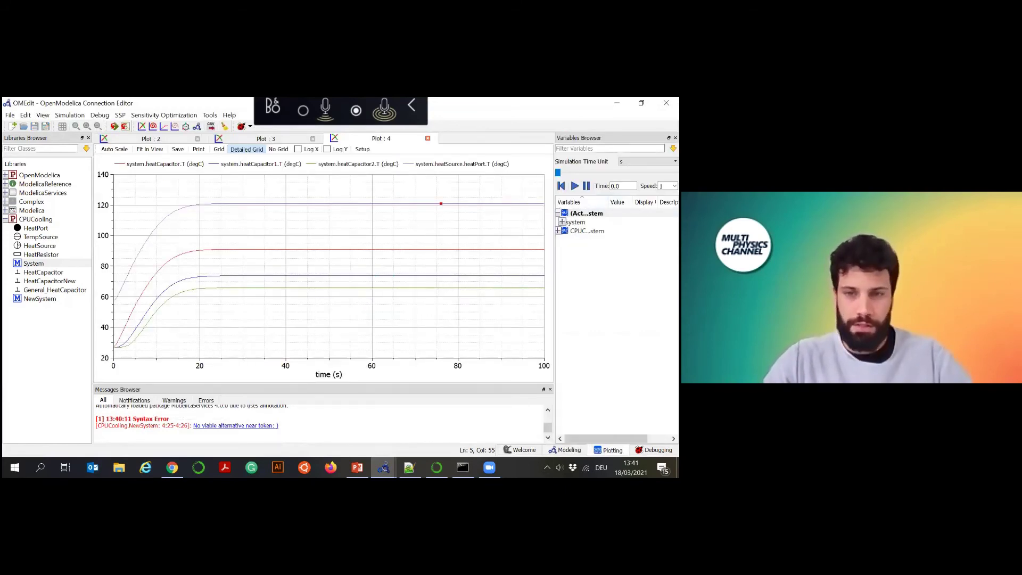
pyautogui.moveTo(436, 467)
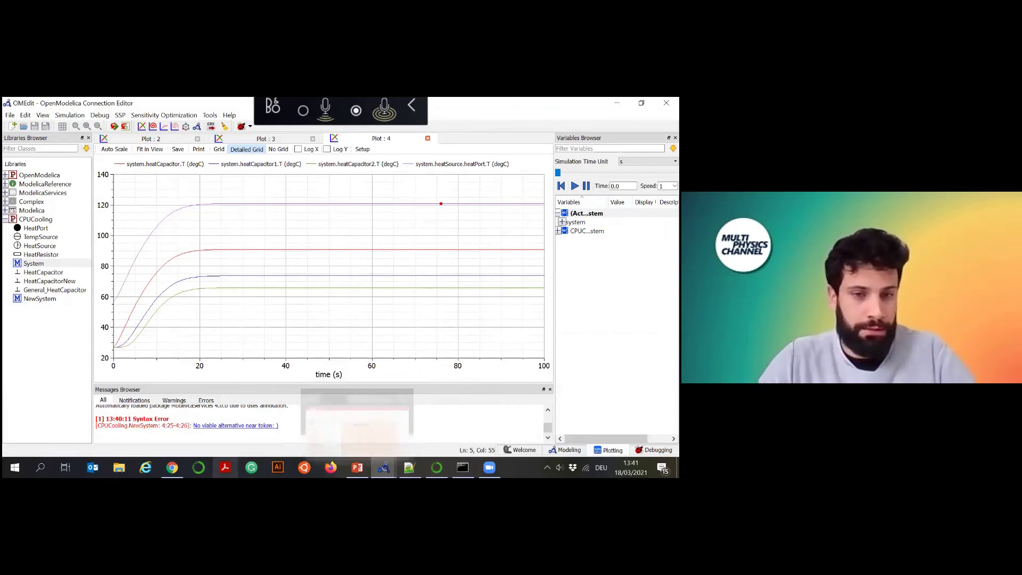
# Step: Review cell In[1]'s OMPython import, CPUCooling/package.mo path and Modelica library argument, then return to OMEdit
pyautogui.click(172, 467)
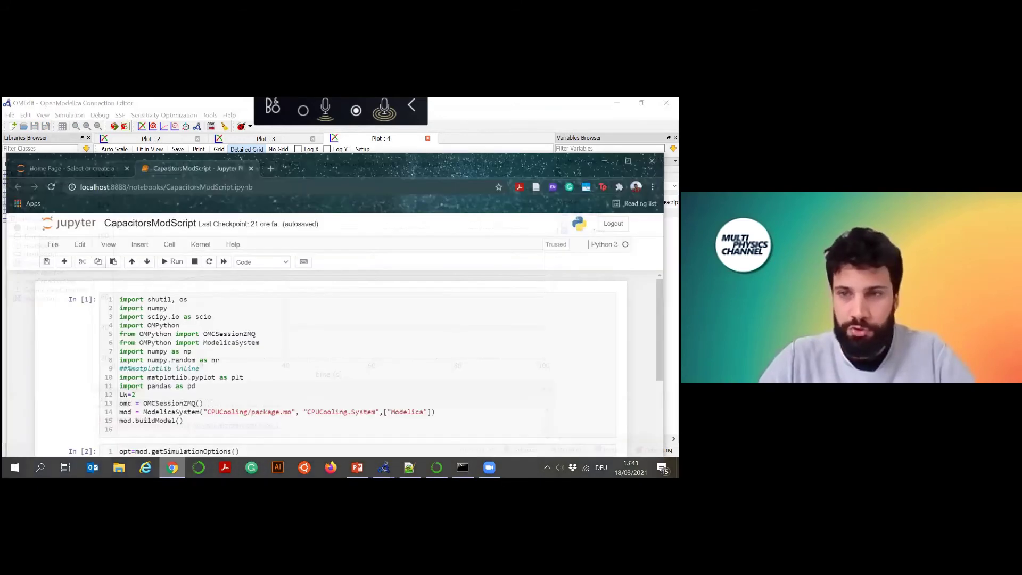
pyautogui.click(636, 154)
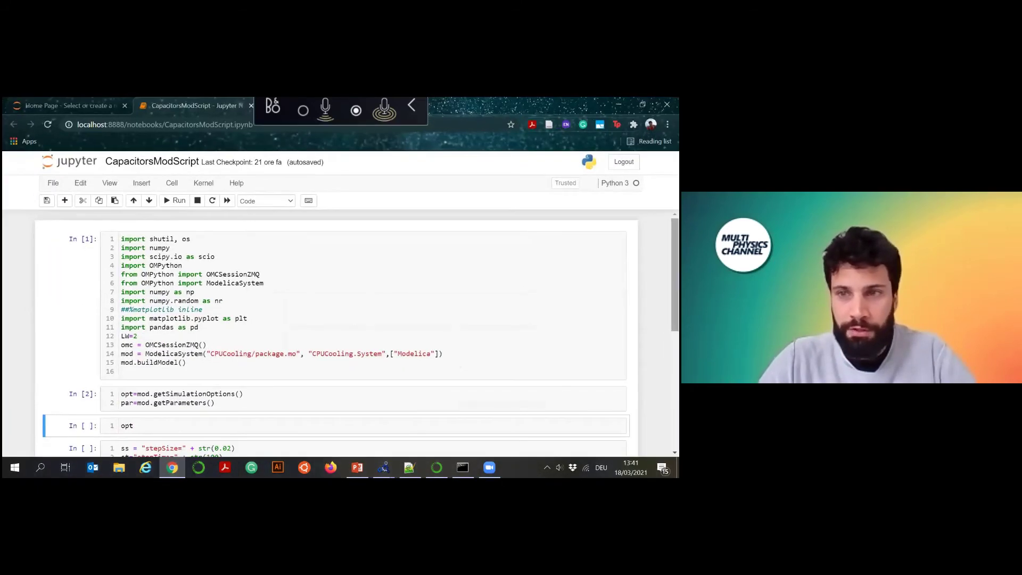
pyautogui.scroll(-1, 356, 330)
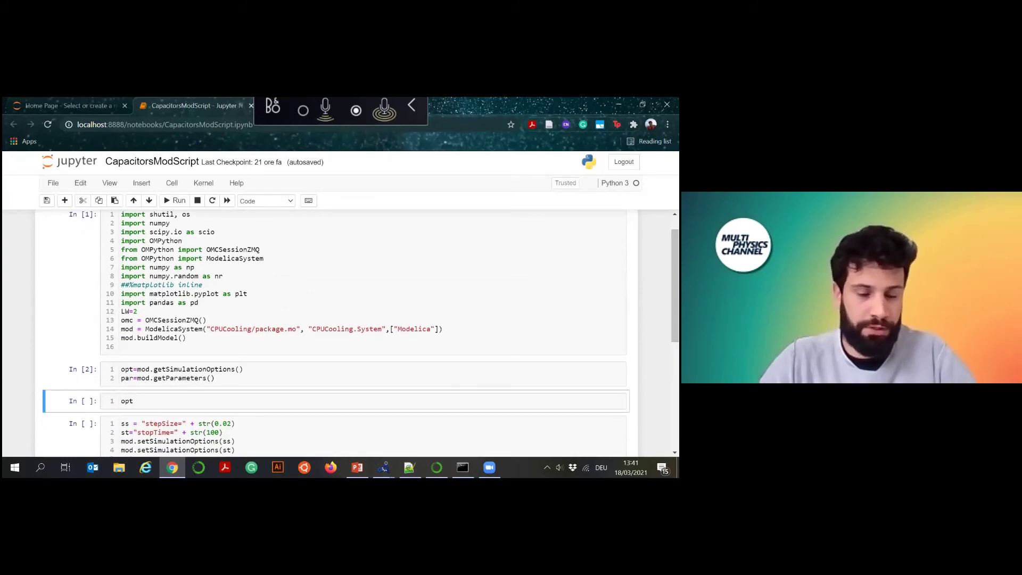
pyautogui.scroll(1, 320, 274)
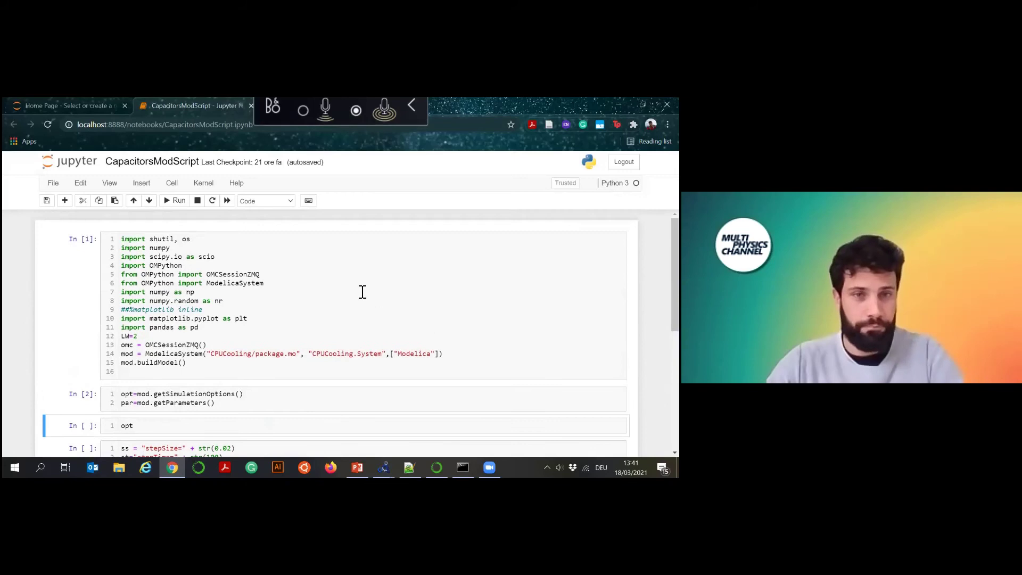
pyautogui.doubleClick(151, 266)
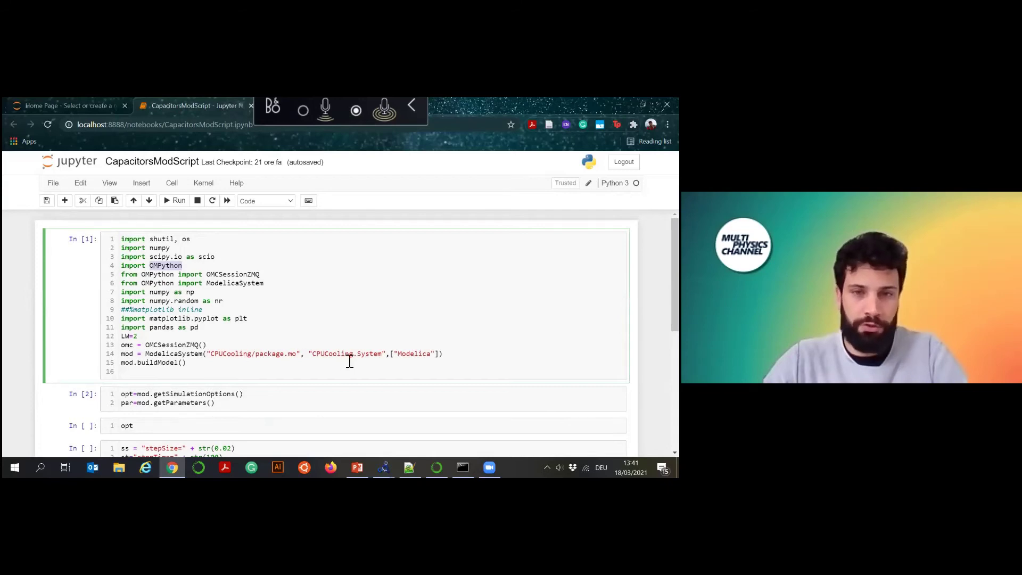
pyautogui.moveTo(212, 354); pyautogui.dragTo(299, 356)
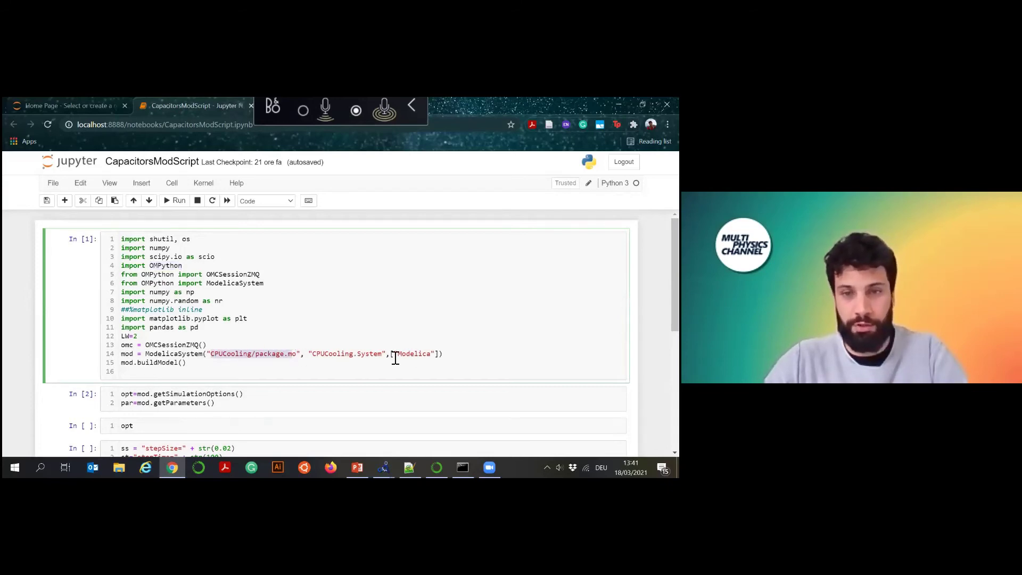
pyautogui.moveTo(395, 359); pyautogui.dragTo(434, 355)
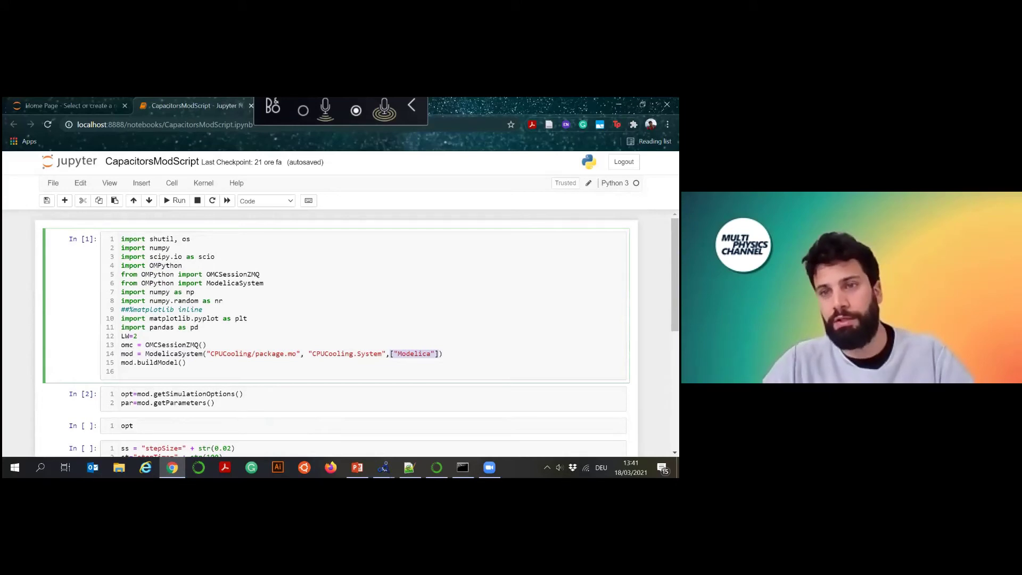
pyautogui.click(383, 467)
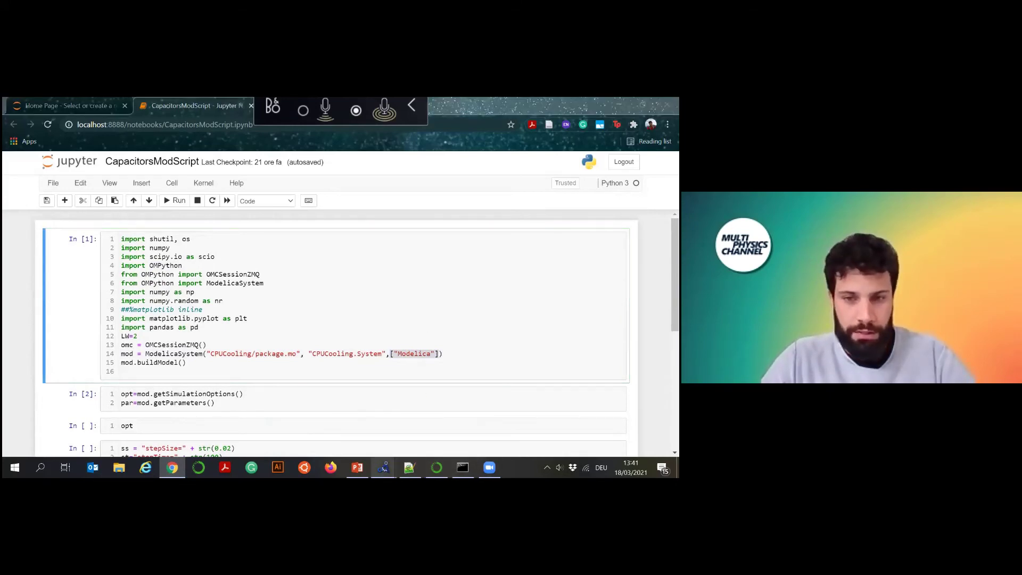
pyautogui.click(358, 440)
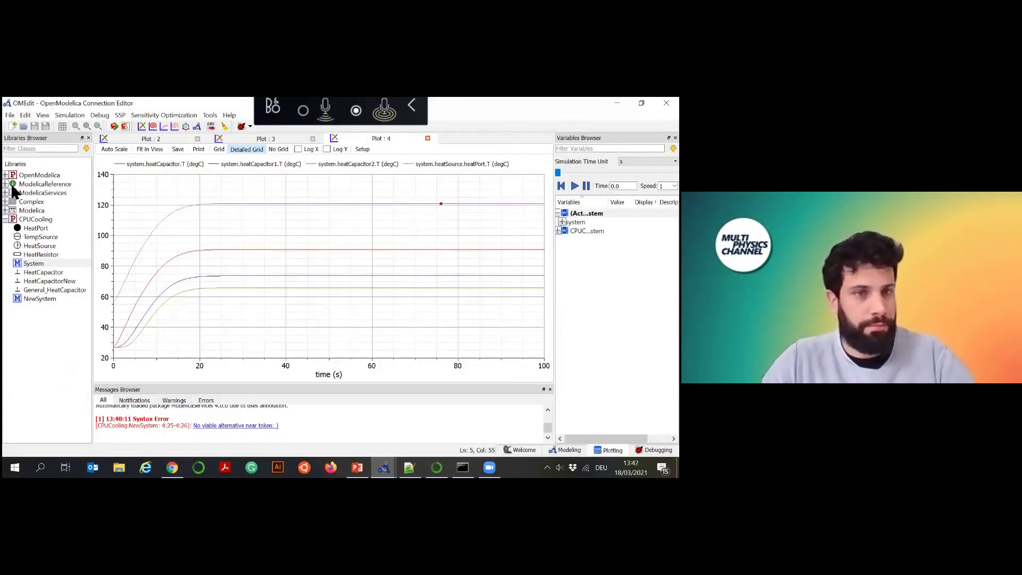
# Step: Expand the Modelica library and browse its Mechanics package, then return to the Jupyter notebook
pyautogui.click(14, 214)
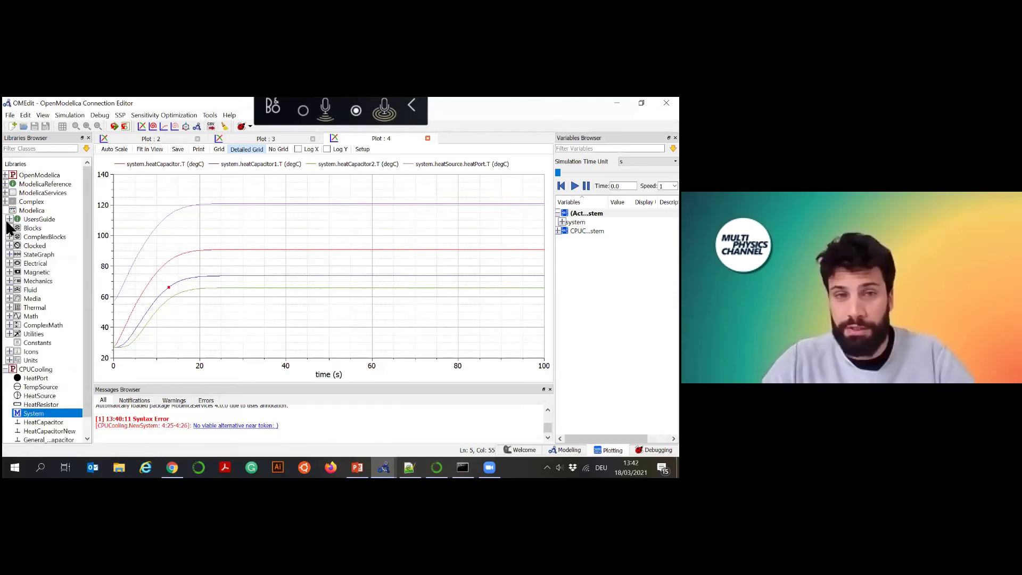
pyautogui.moveTo(13, 248)
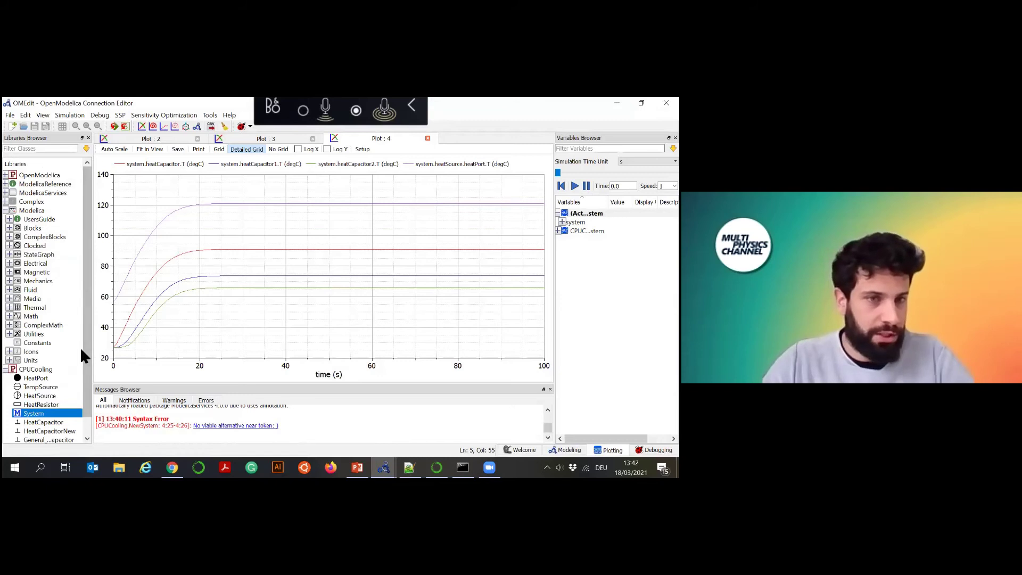
pyautogui.click(10, 282)
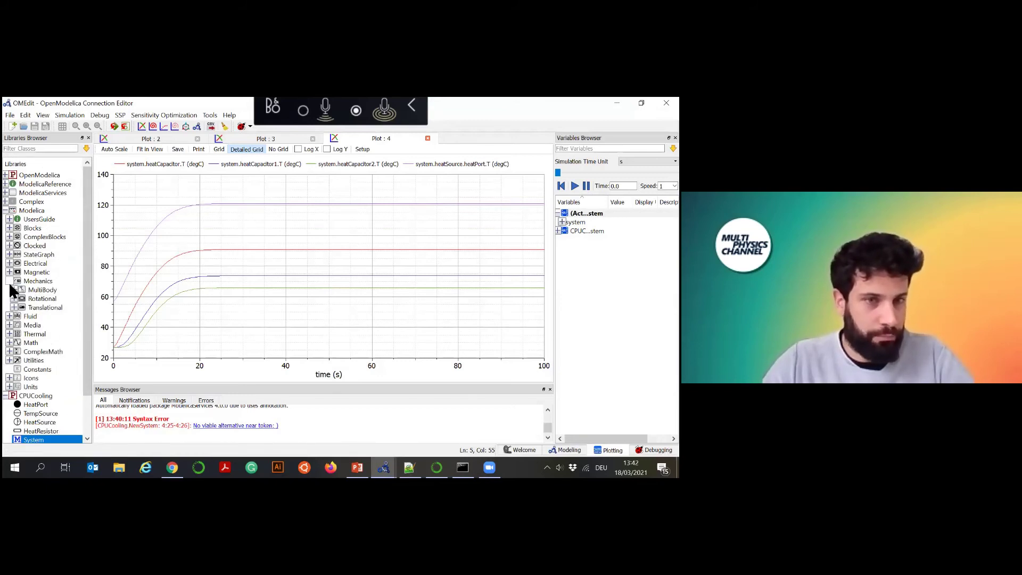
pyautogui.click(9, 282)
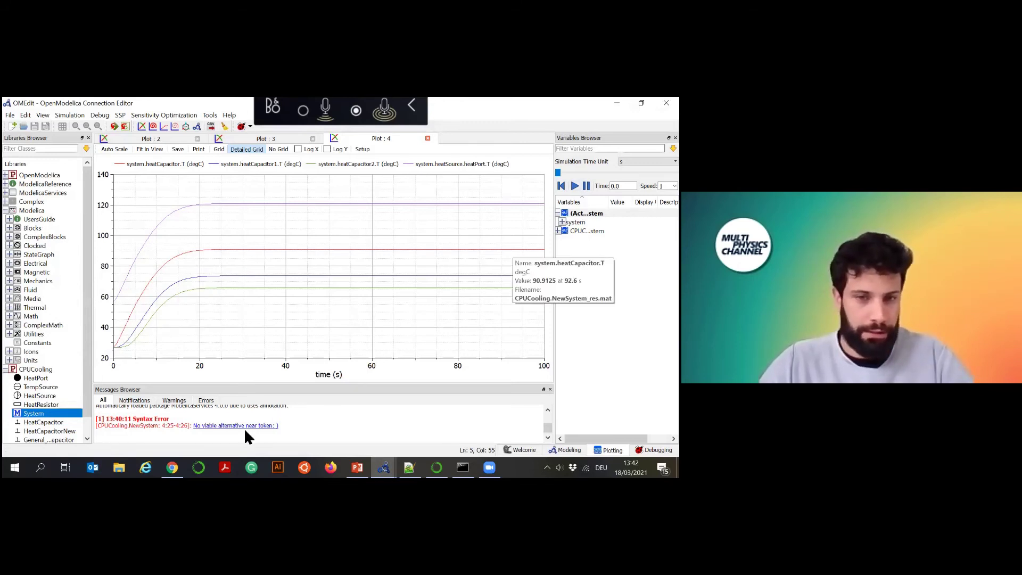
pyautogui.hotkey('alt', 'Tab')
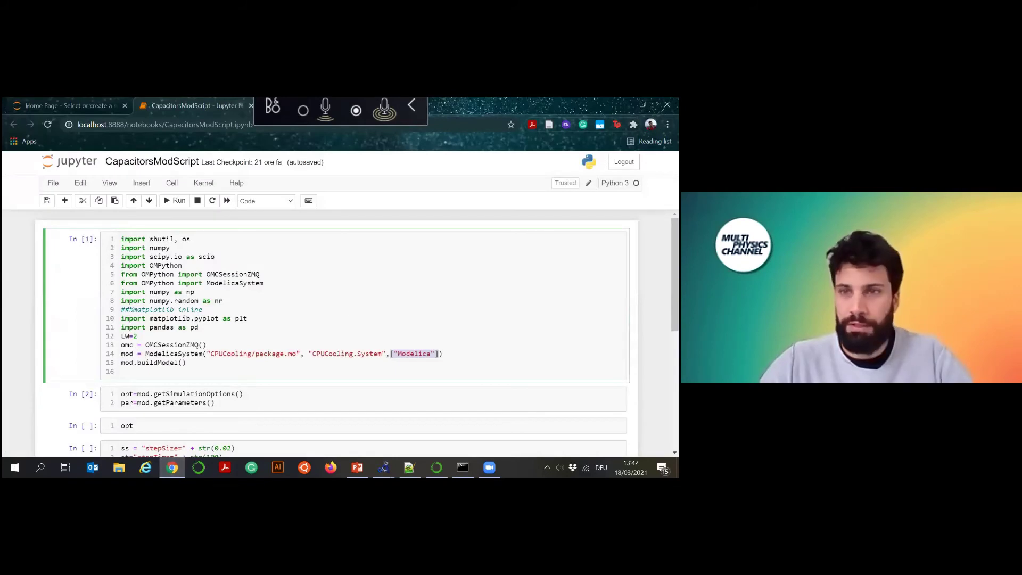
# Step: Run the opt cell to display the default simulation options
pyautogui.scroll(-1, 376, 322)
pyautogui.scroll(1, 372, 324)
pyautogui.scroll(-1, 376, 319)
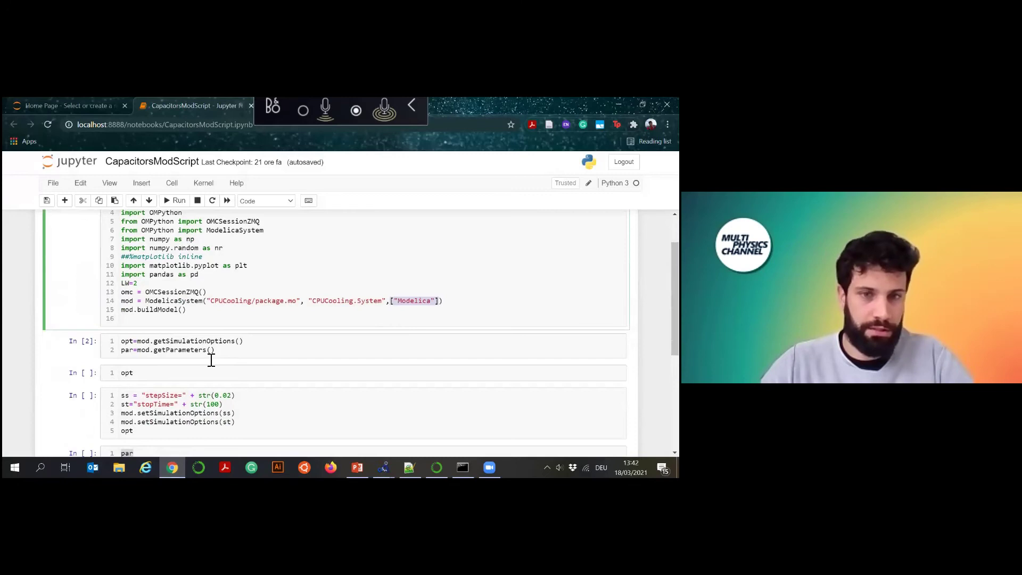
pyautogui.scroll(-1, 239, 351)
pyautogui.scroll(1, 264, 320)
pyautogui.click(75, 373)
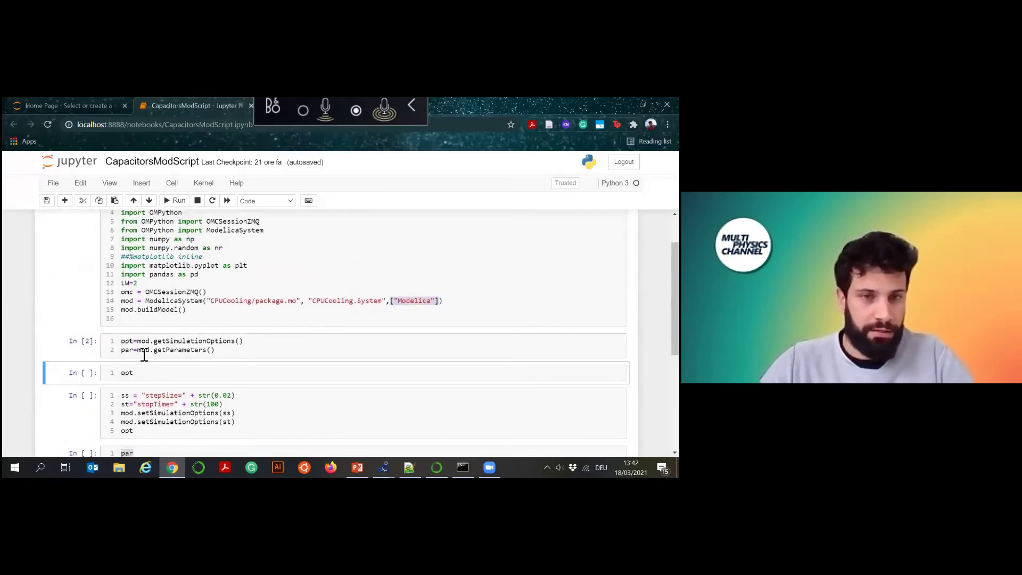
pyautogui.click(176, 200)
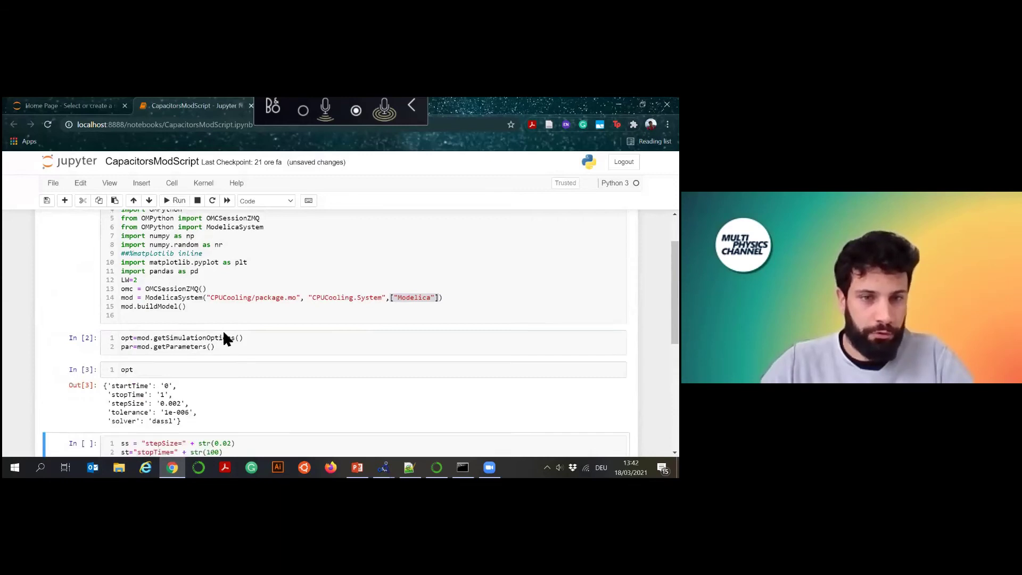
# Step: Apply stepSize 0.02 and stopTime 100, comparing them with the original 0.002 and 1
pyautogui.scroll(-1, 226, 336)
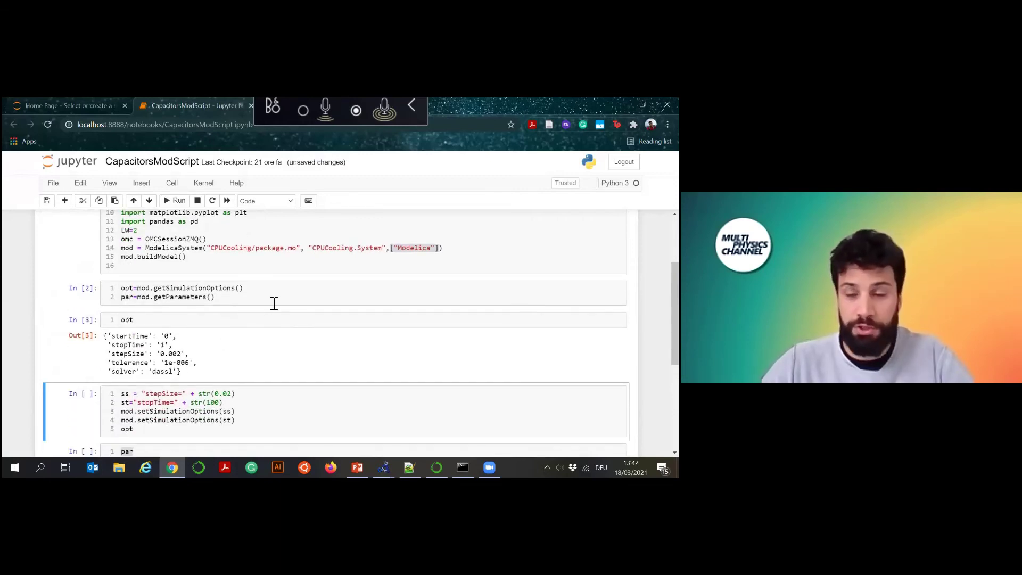
pyautogui.scroll(-1, 343, 344)
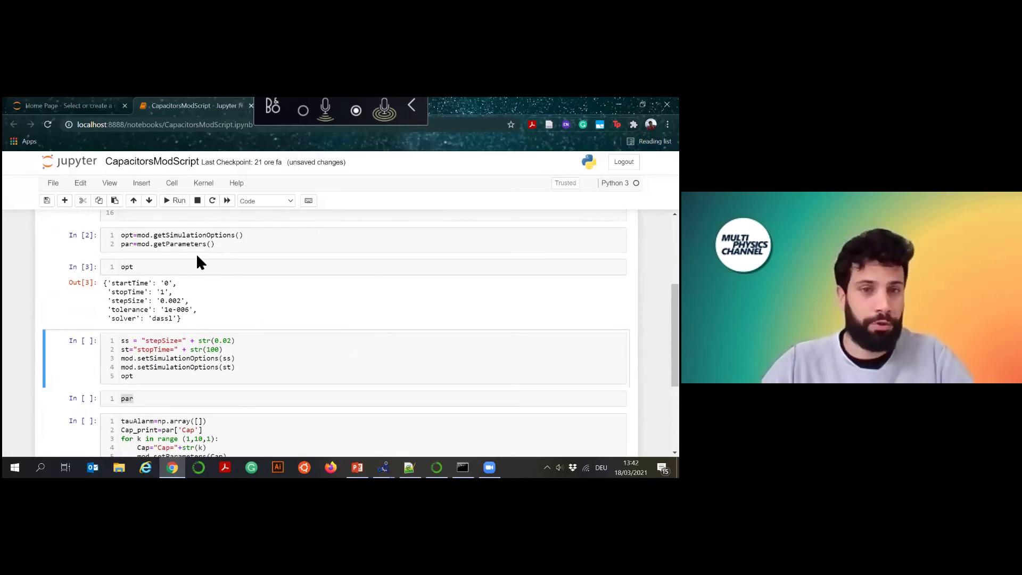
pyautogui.scroll(-1, 289, 294)
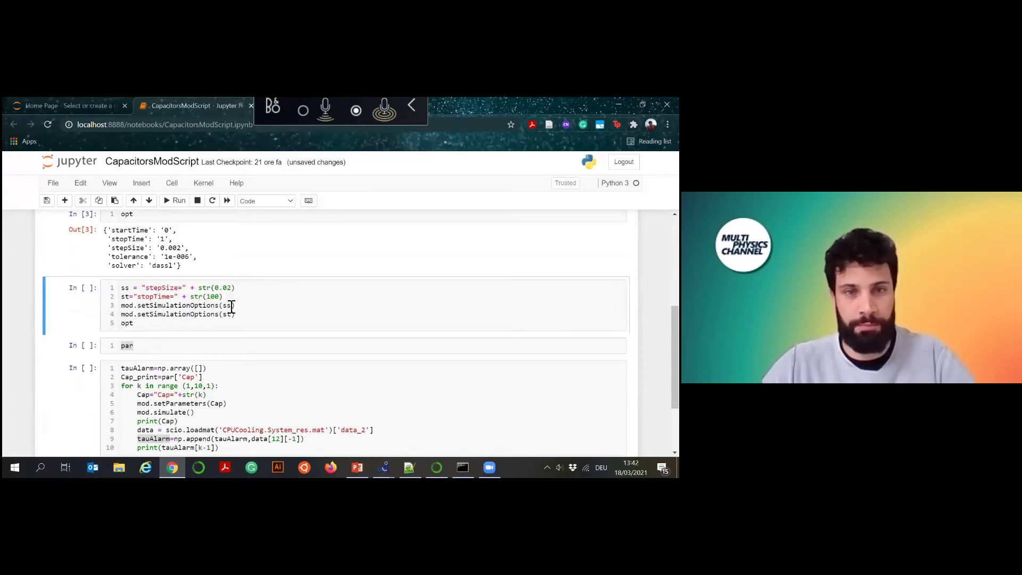
pyautogui.click(173, 203)
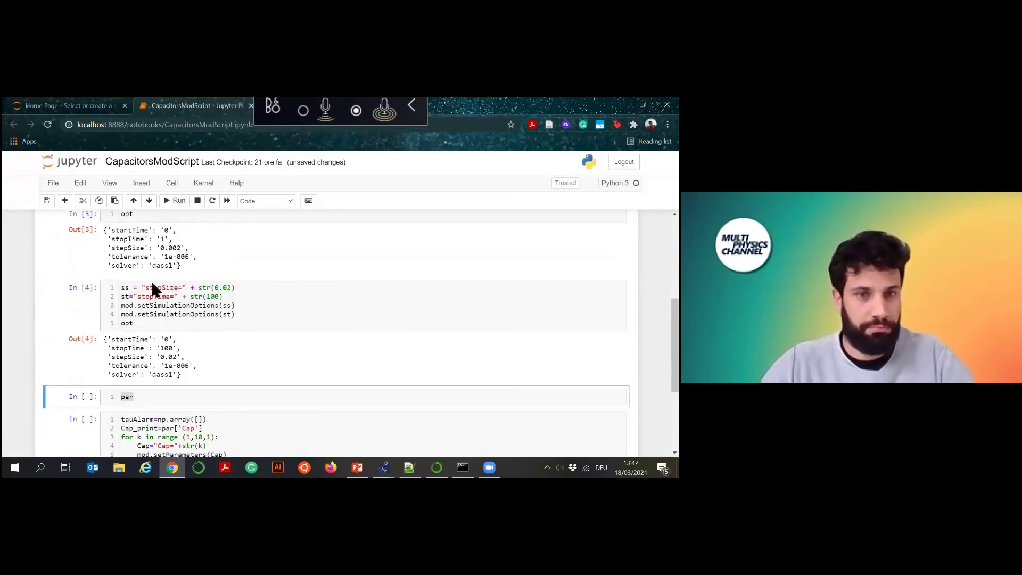
pyautogui.doubleClick(166, 348)
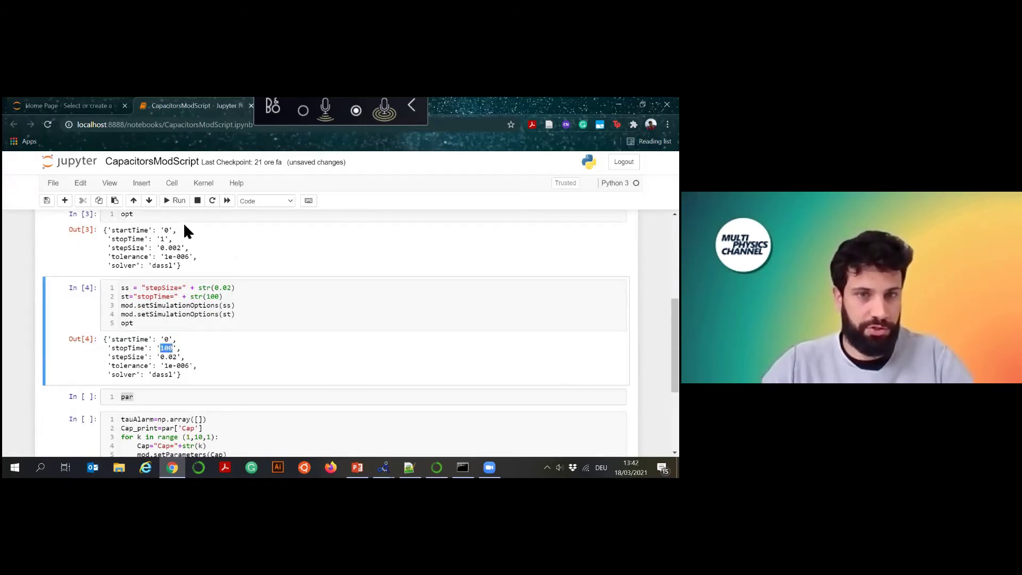
pyautogui.doubleClick(166, 239)
pyautogui.doubleClick(172, 248)
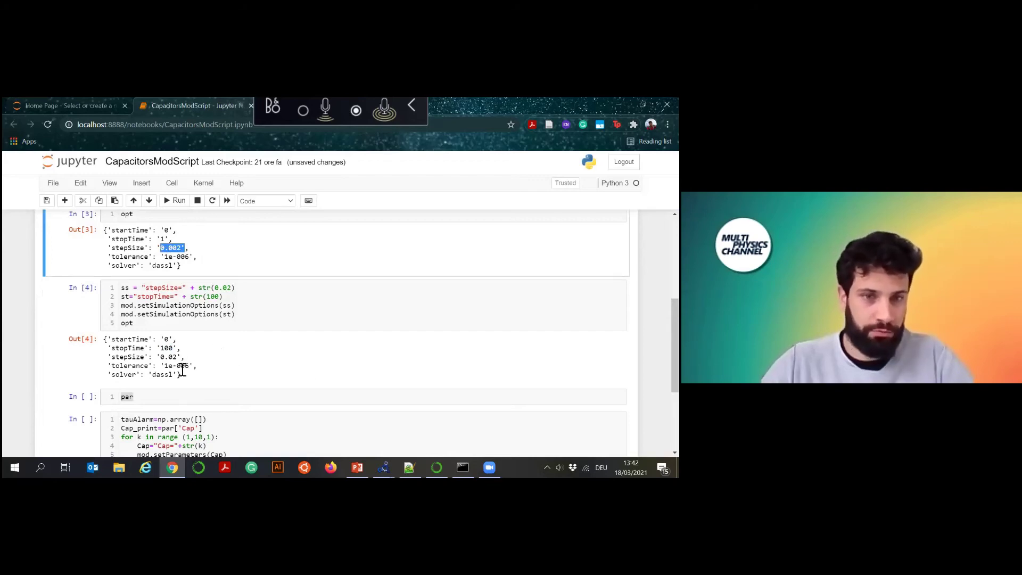
# Step: Run the par cell to print the model's parameters
pyautogui.scroll(-1, 258, 373)
pyautogui.click(60, 344)
pyautogui.click(173, 201)
pyautogui.scroll(-1, 197, 289)
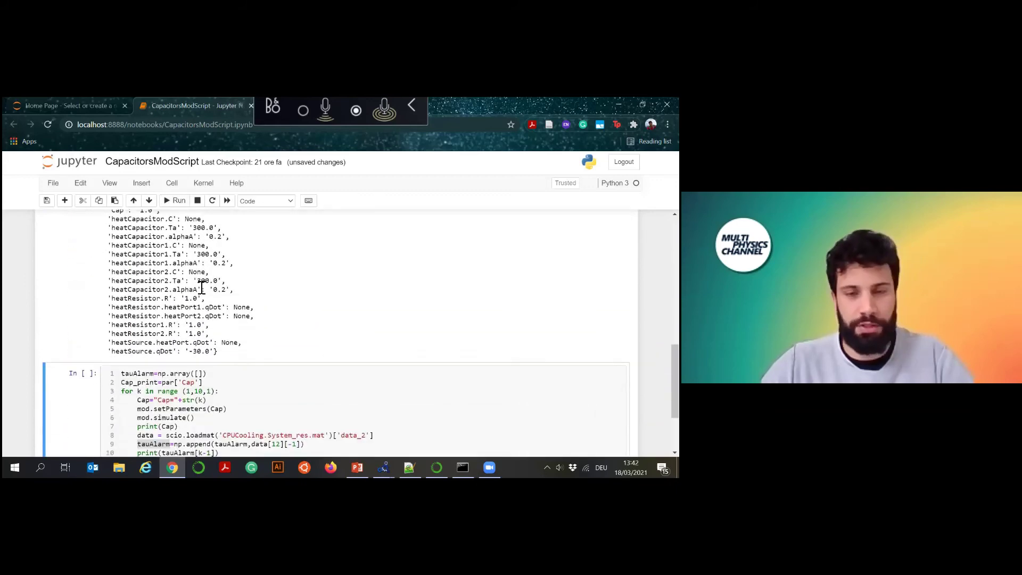
pyautogui.scroll(1, 207, 285)
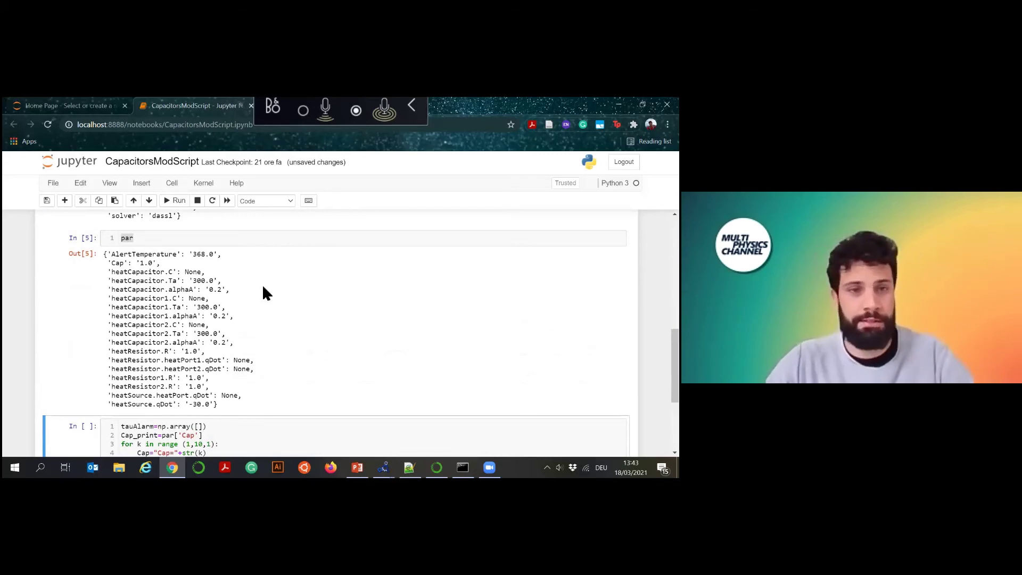
pyautogui.scroll(-3, 262, 284)
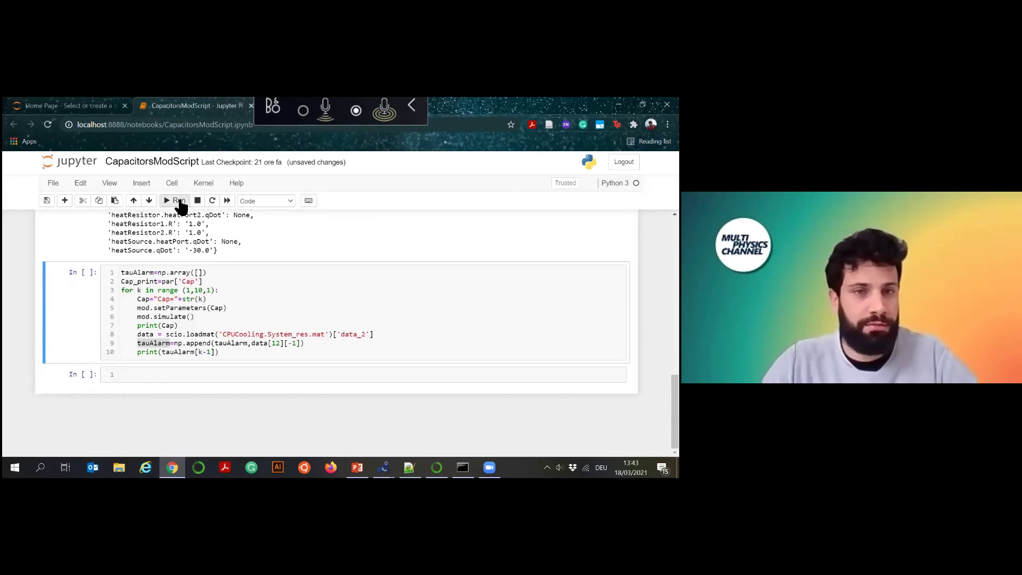
# Step: Run the tauAlarm capacity sweep loop, reviewing alarm times from 3.30 at Cap=1 to 29.73 at Cap=9
pyautogui.click(180, 346)
pyautogui.moveTo(171, 344); pyautogui.dragTo(140, 344)
pyautogui.click(177, 201)
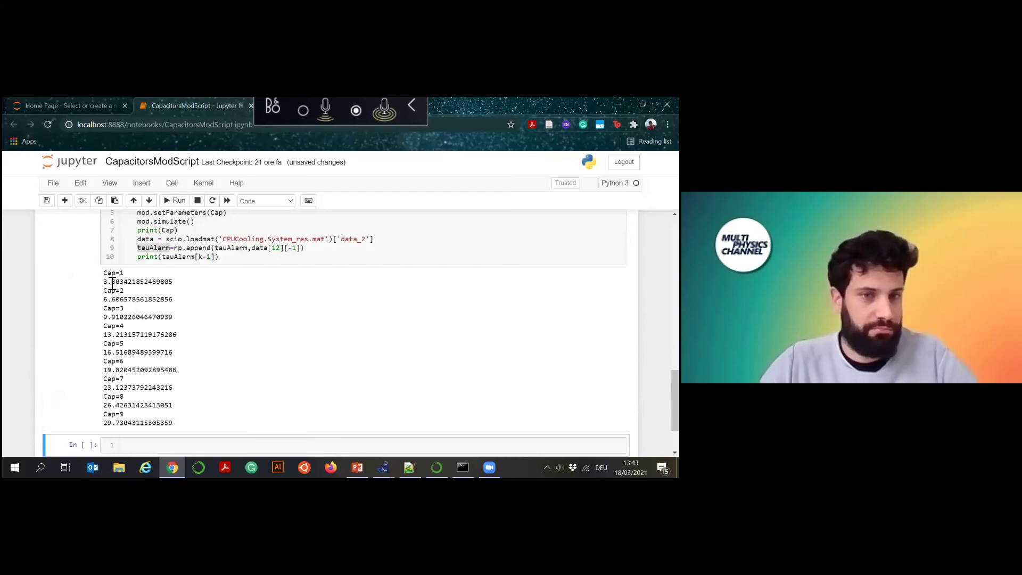
pyautogui.moveTo(104, 282); pyautogui.dragTo(128, 426)
pyautogui.click(327, 420)
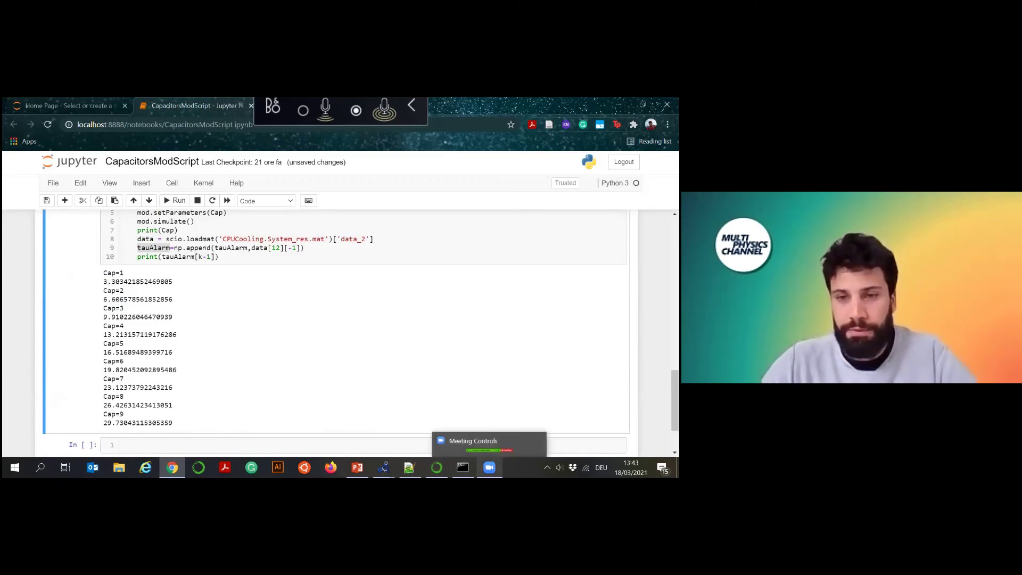
pyautogui.moveTo(383, 468)
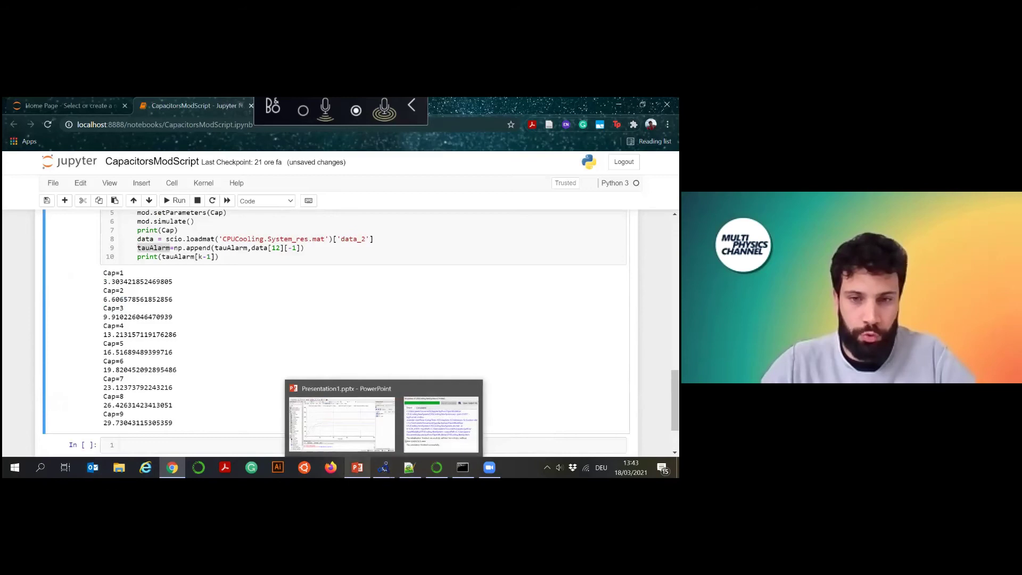
# Step: Present slide 7's OpenModelica resource links, highlighting the TLK training and spoken-tutorial.org lines, then advance to slide 8
pyautogui.click(361, 418)
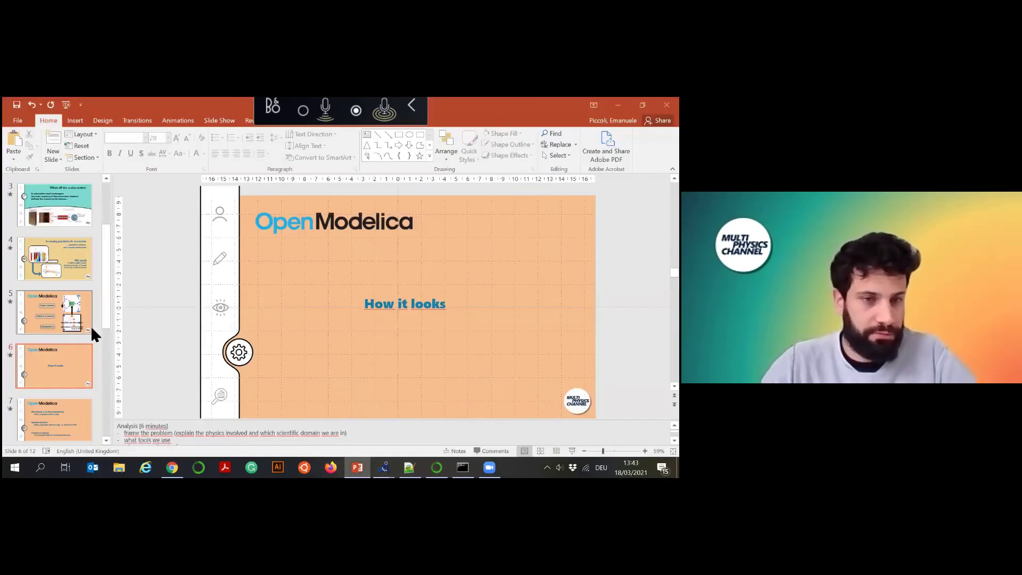
pyautogui.scroll(-1, 90, 325)
pyautogui.click(64, 395)
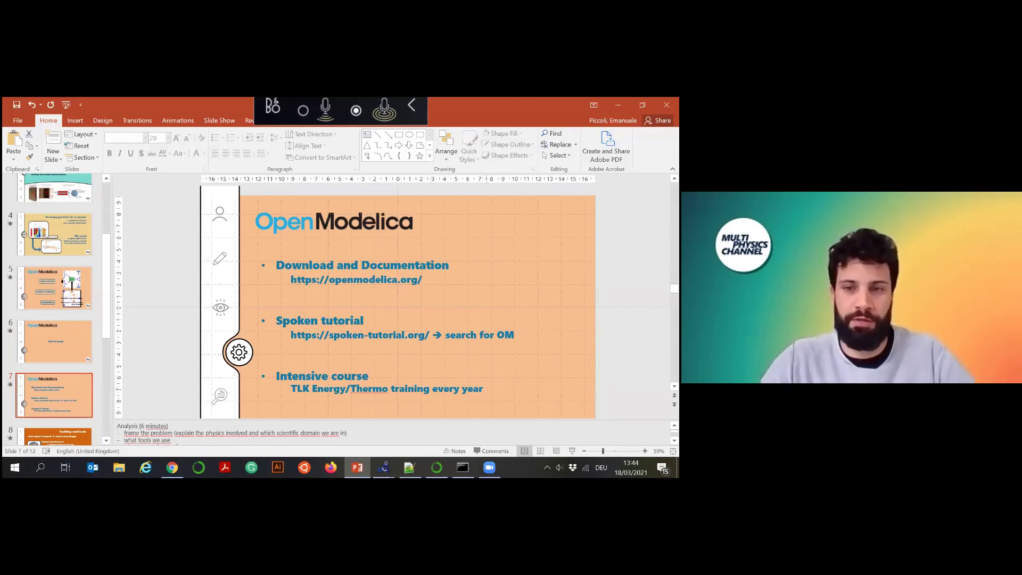
pyautogui.tripleClick(293, 389)
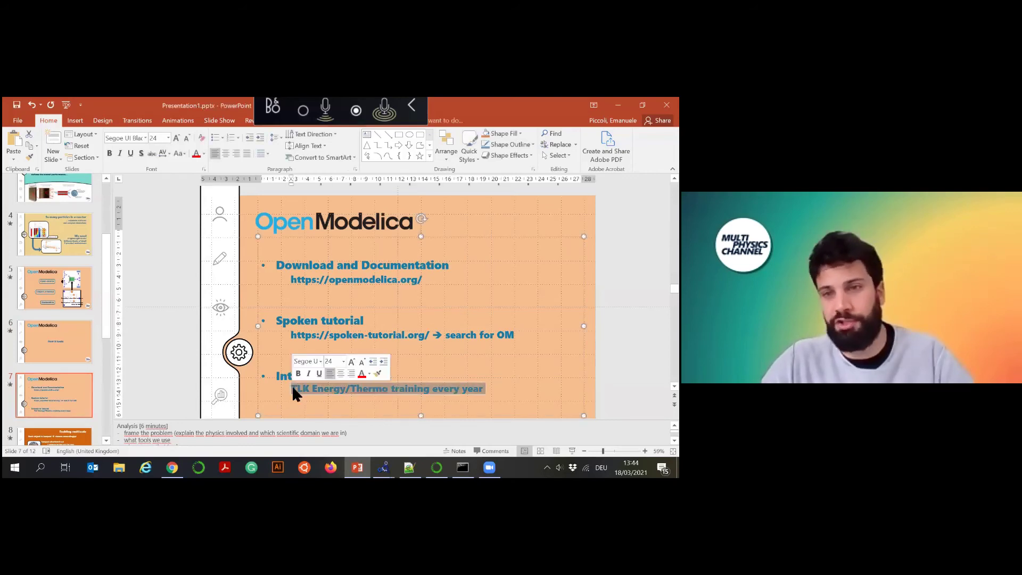
pyautogui.click(397, 376)
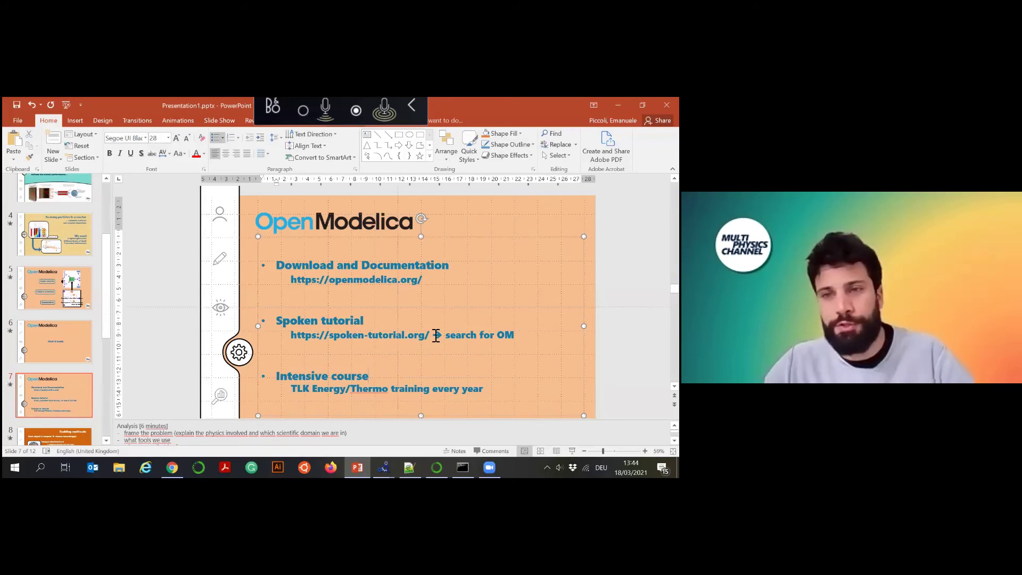
pyautogui.moveTo(436, 335); pyautogui.dragTo(329, 335)
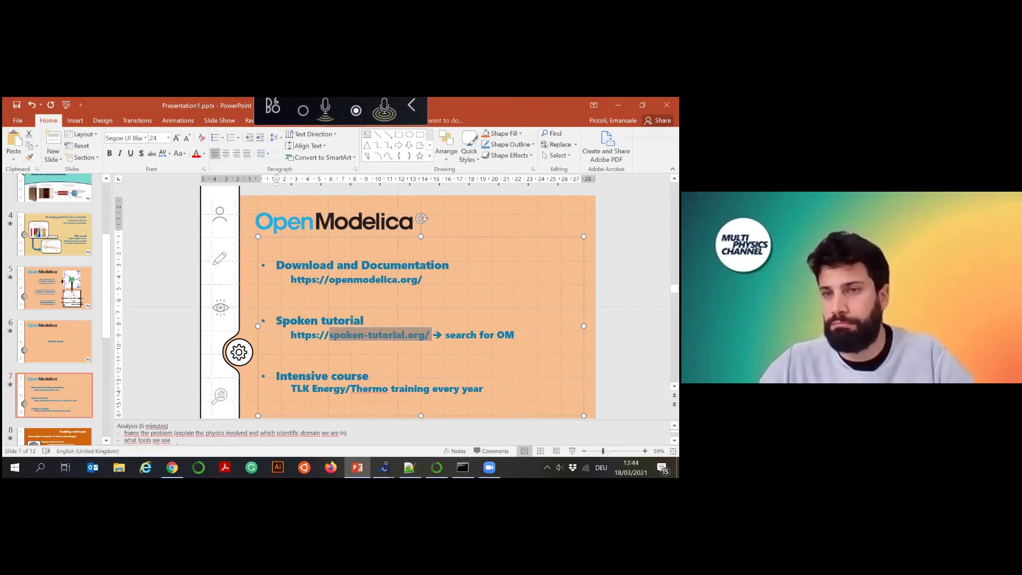
pyautogui.moveTo(110, 267); pyautogui.dragTo(103, 313)
pyautogui.scroll(-1, 112, 257)
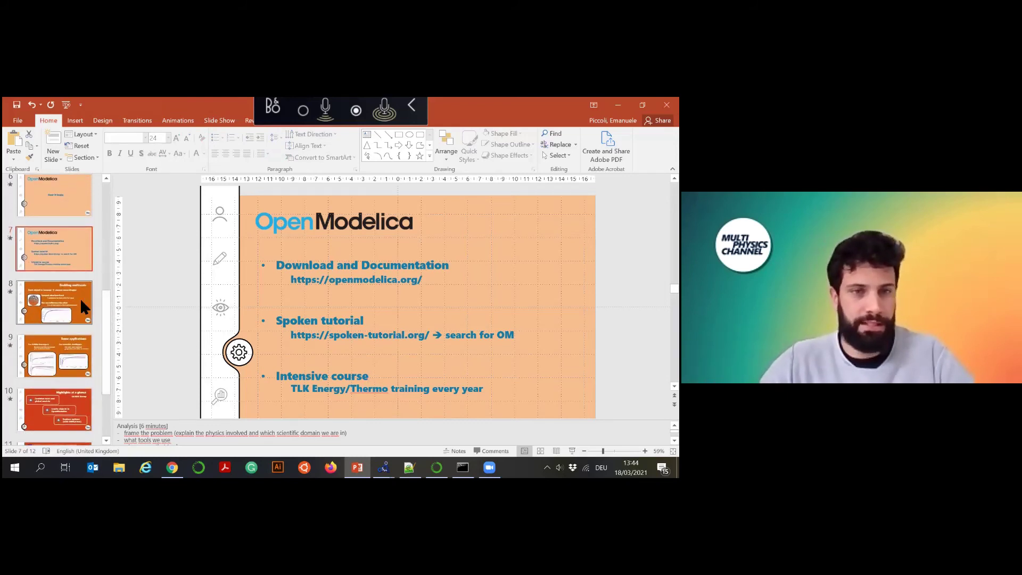
# Step: Go to slide 8, "Enabling multiscale", on the lumped adsorbent bead
pyautogui.click(83, 308)
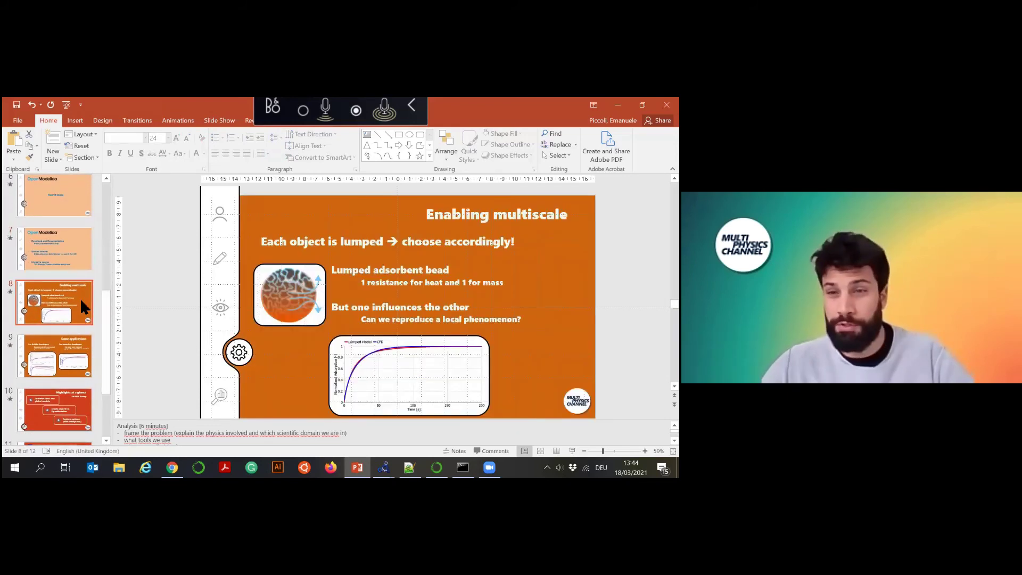